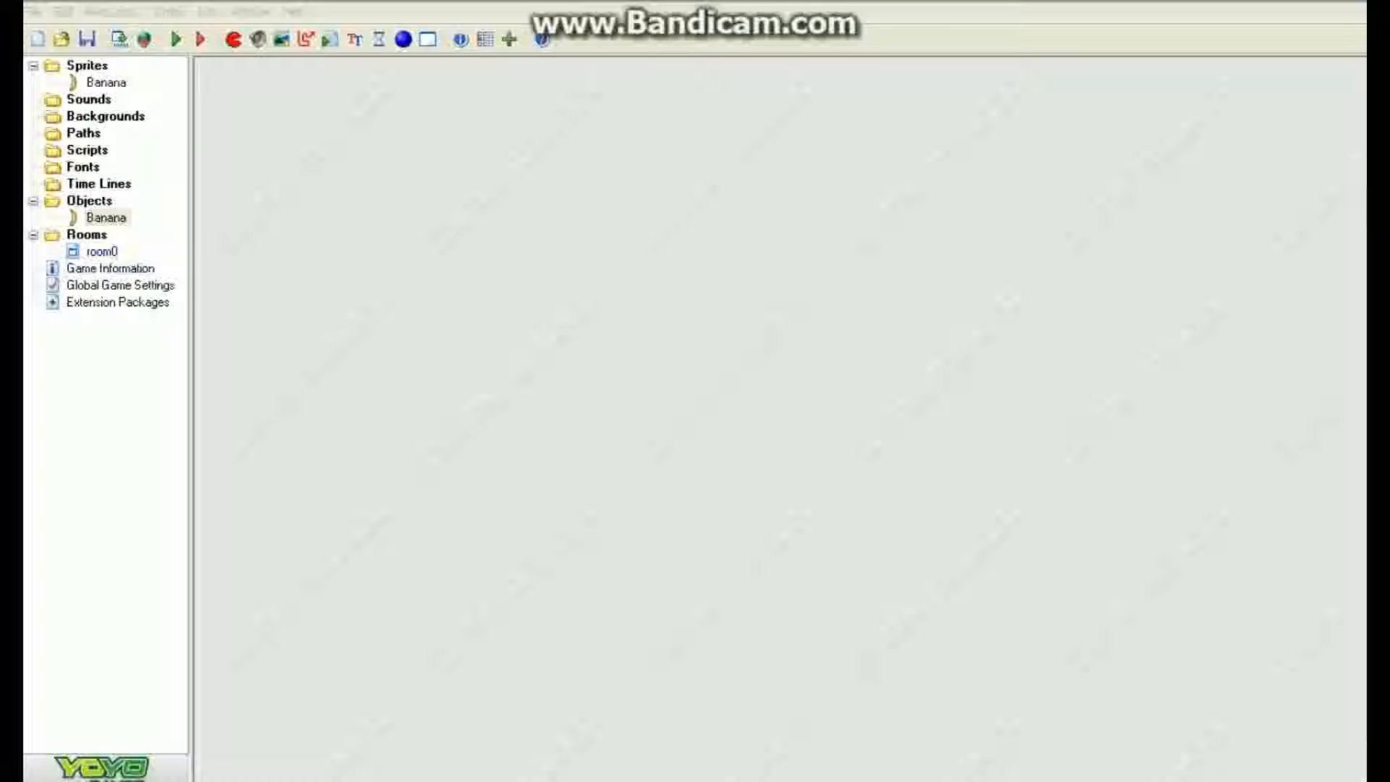
Open the Banana object's properties and review the actions of its Create event and its collision event with Banana.
double_click(106, 217)
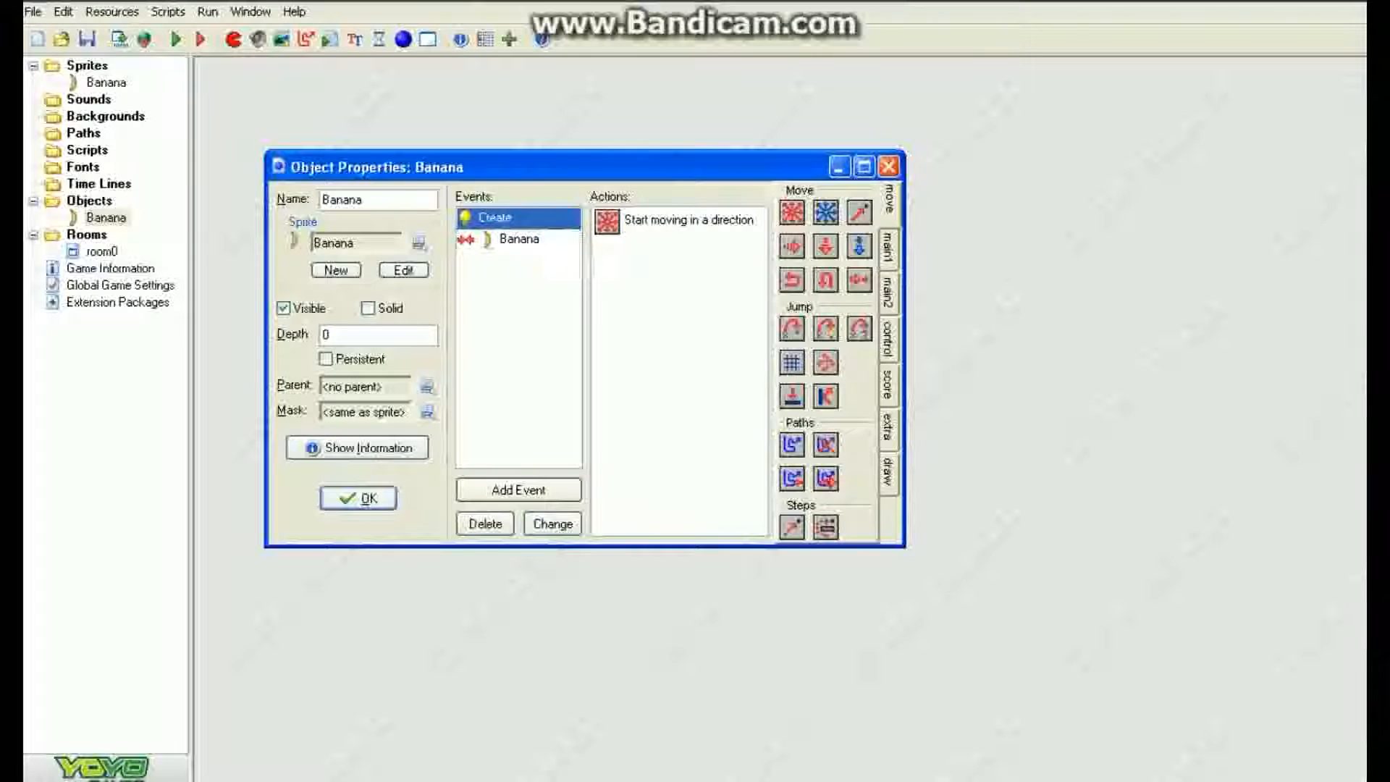
click(536, 240)
click(495, 217)
click(519, 238)
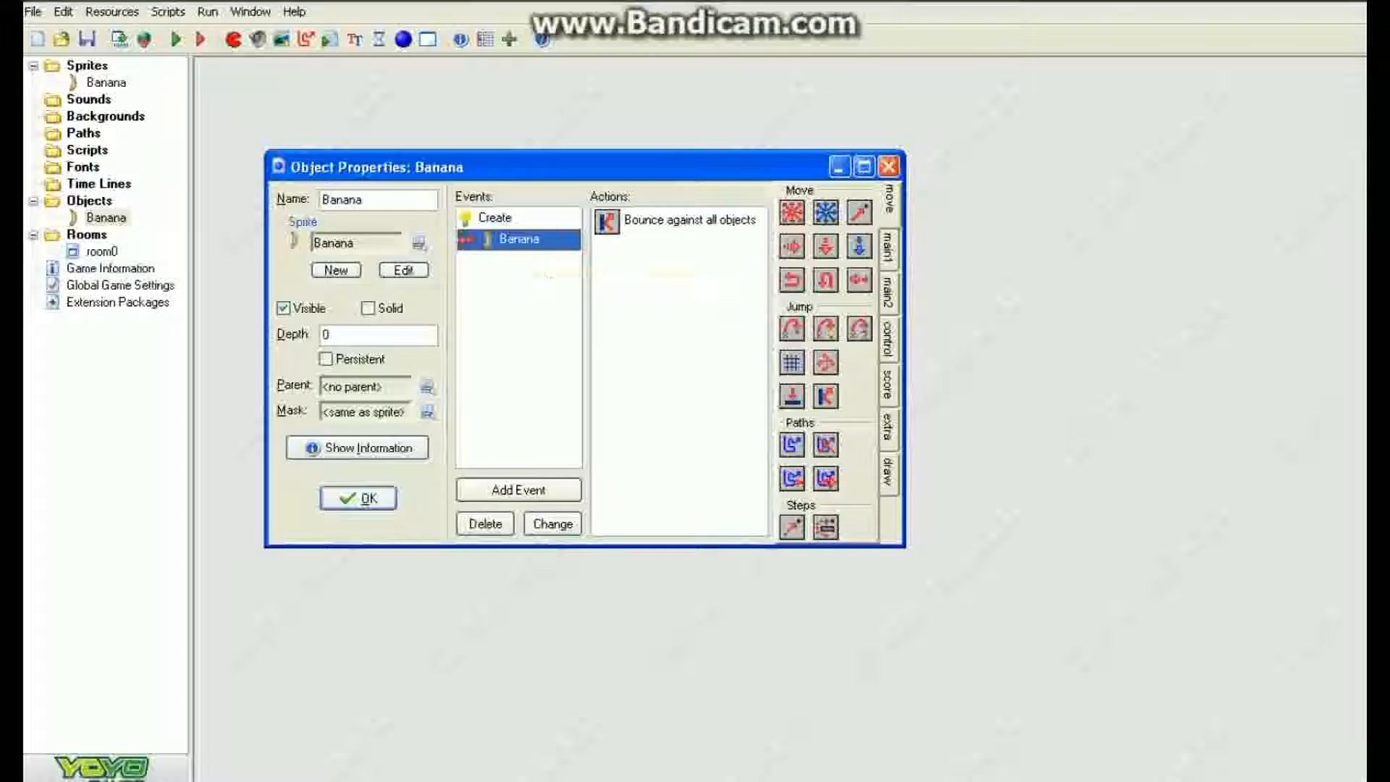
click(494, 217)
click(519, 239)
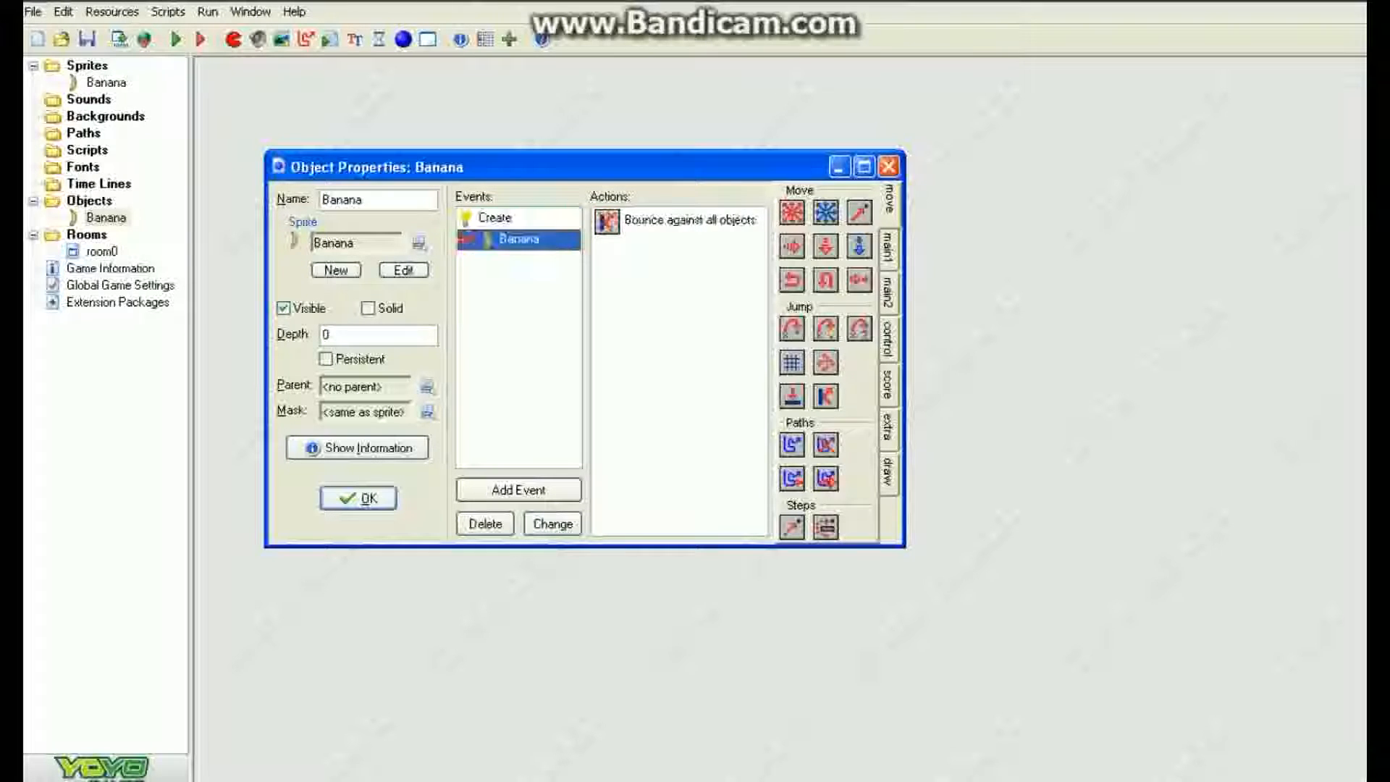
click(495, 218)
click(519, 239)
click(494, 217)
click(519, 239)
click(495, 218)
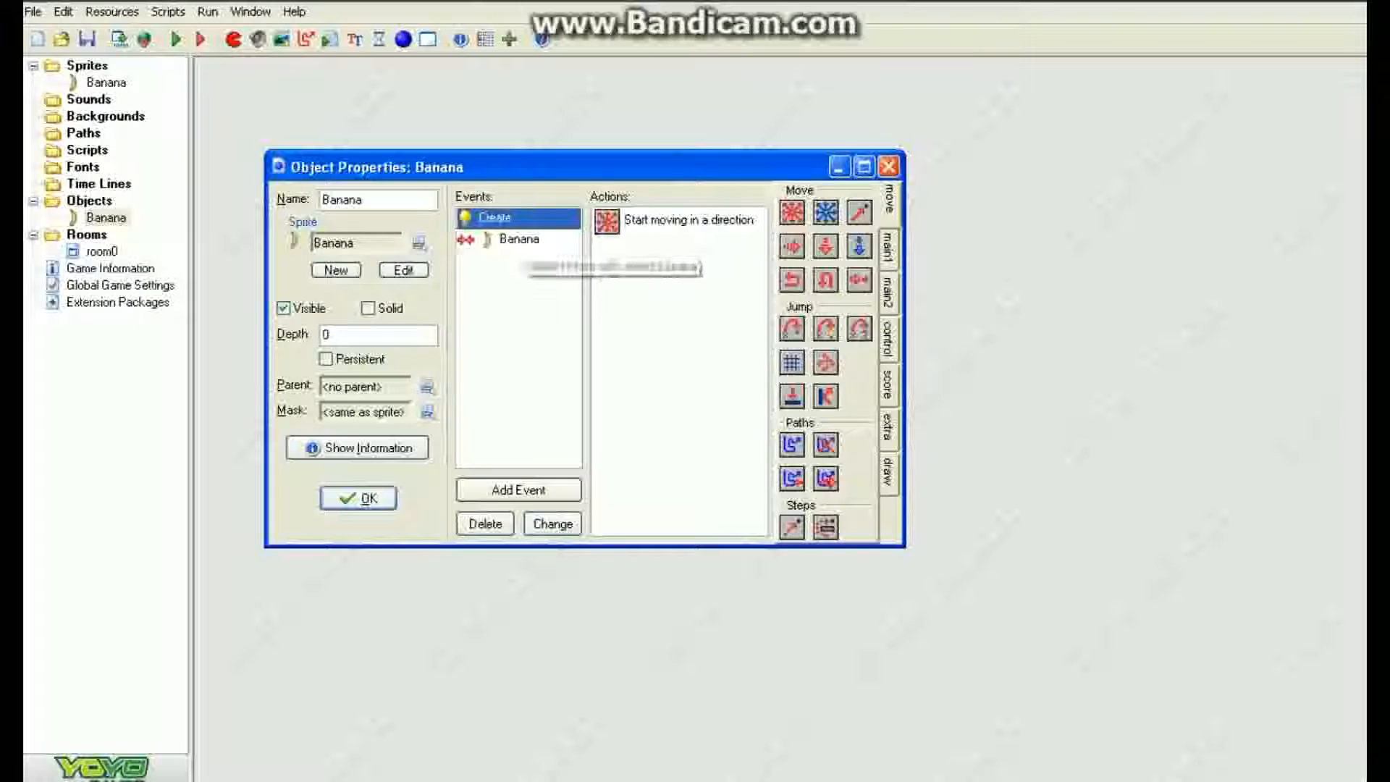
click(519, 239)
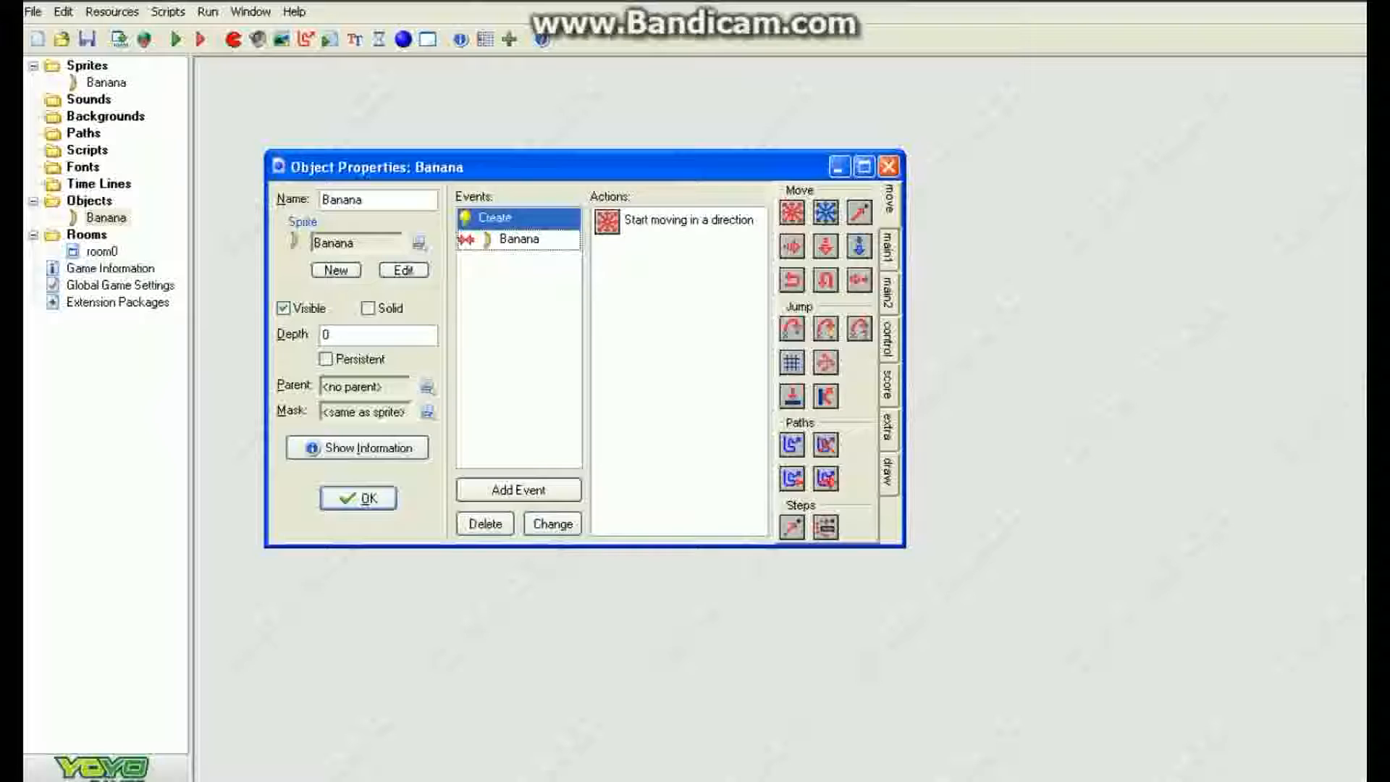
click(519, 239)
Add a mouse Left Button event to the Banana object.
click(518, 489)
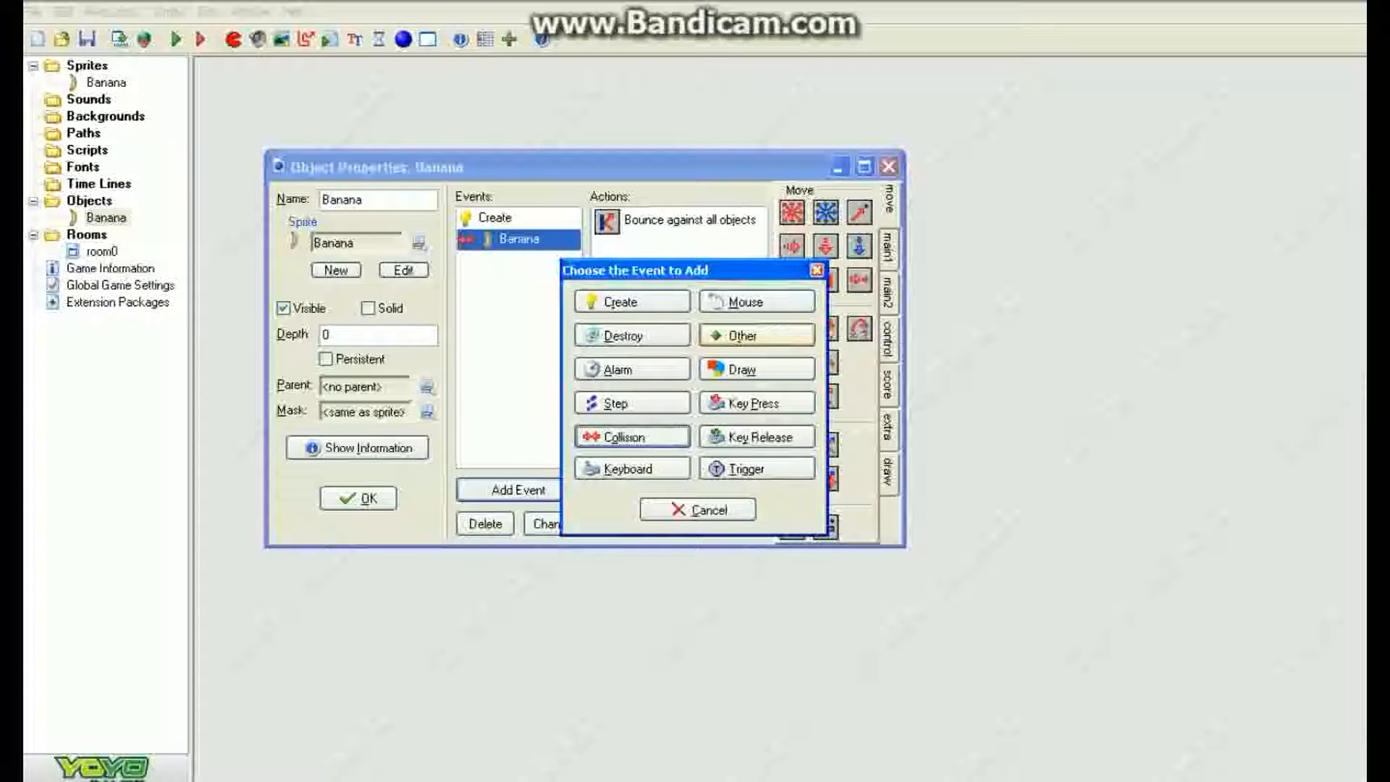
click(756, 302)
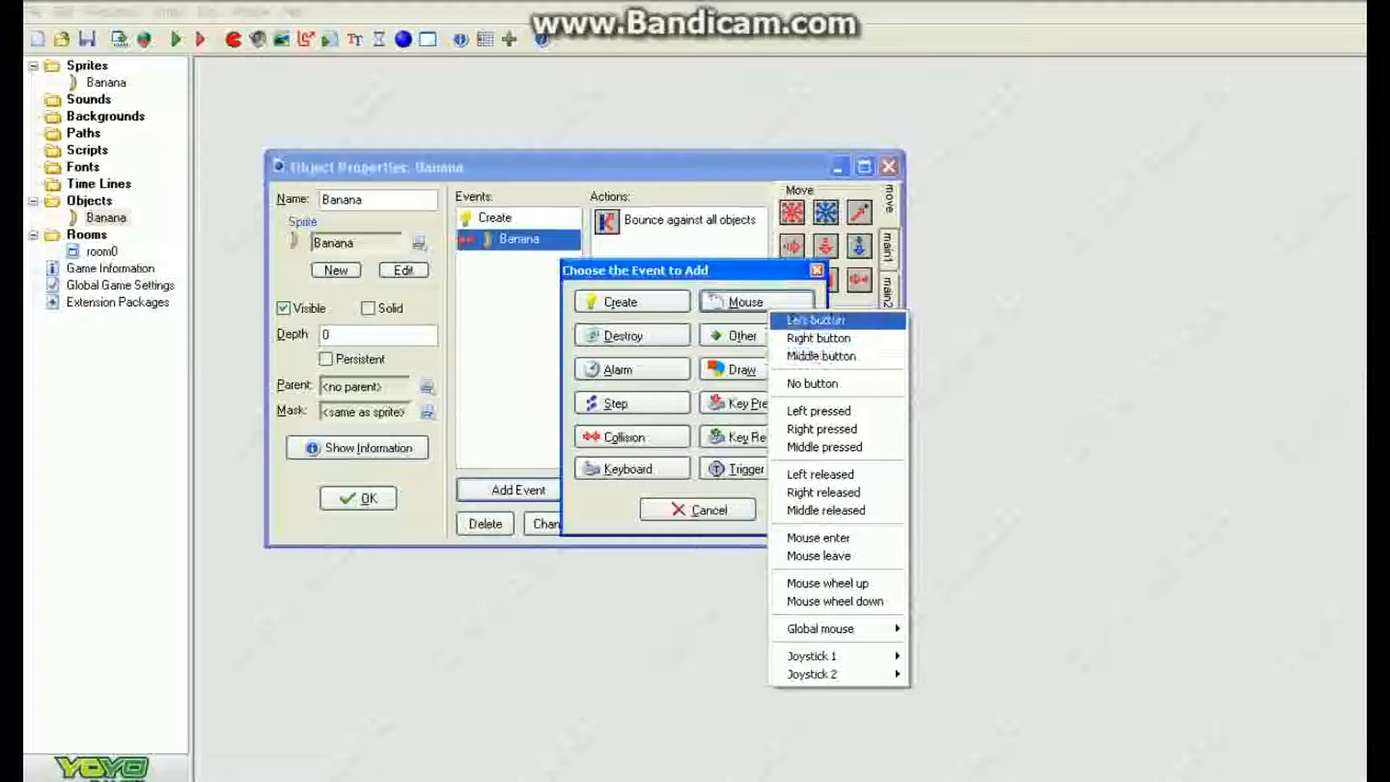
click(816, 320)
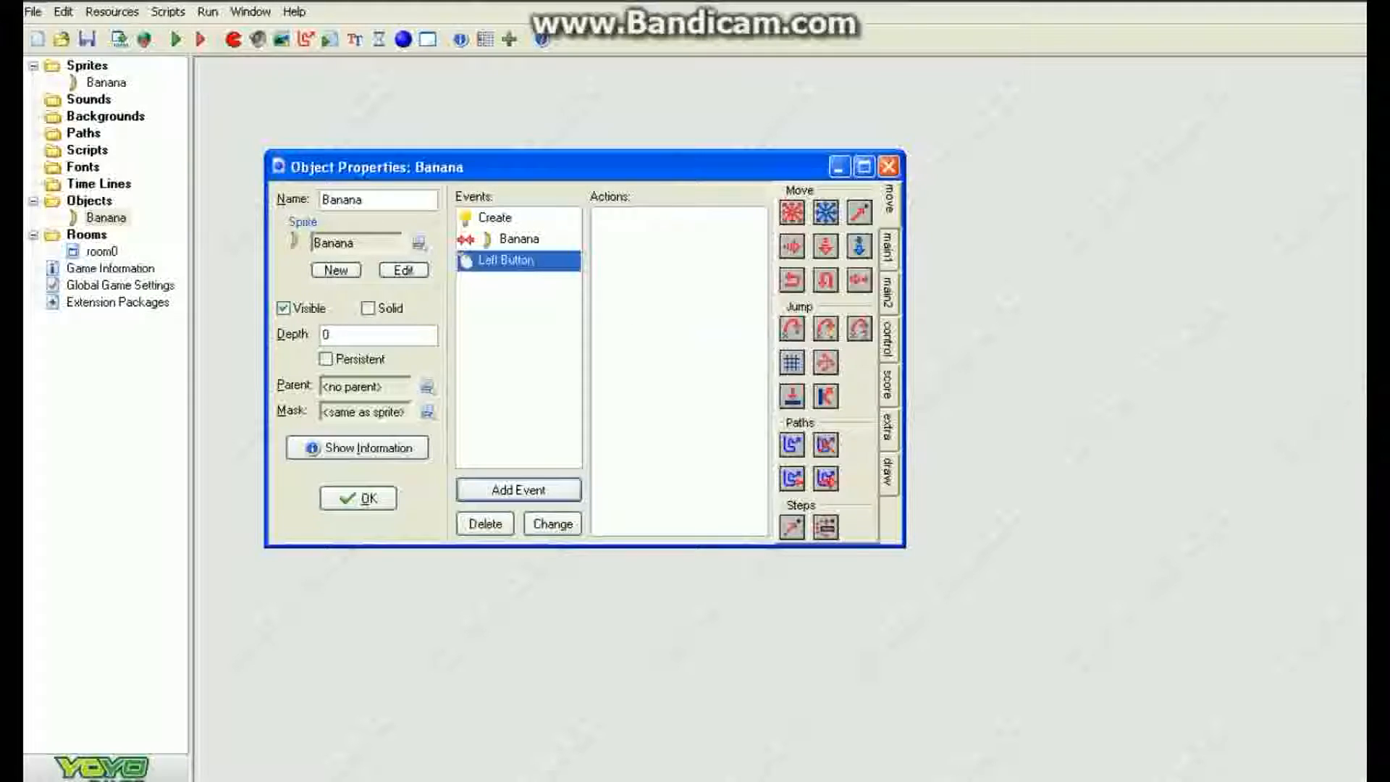
Give the Left Button event a Move Fixed action towards the upper right at speed 1, and accept the Banana object's properties.
drag(792, 212, 679, 290)
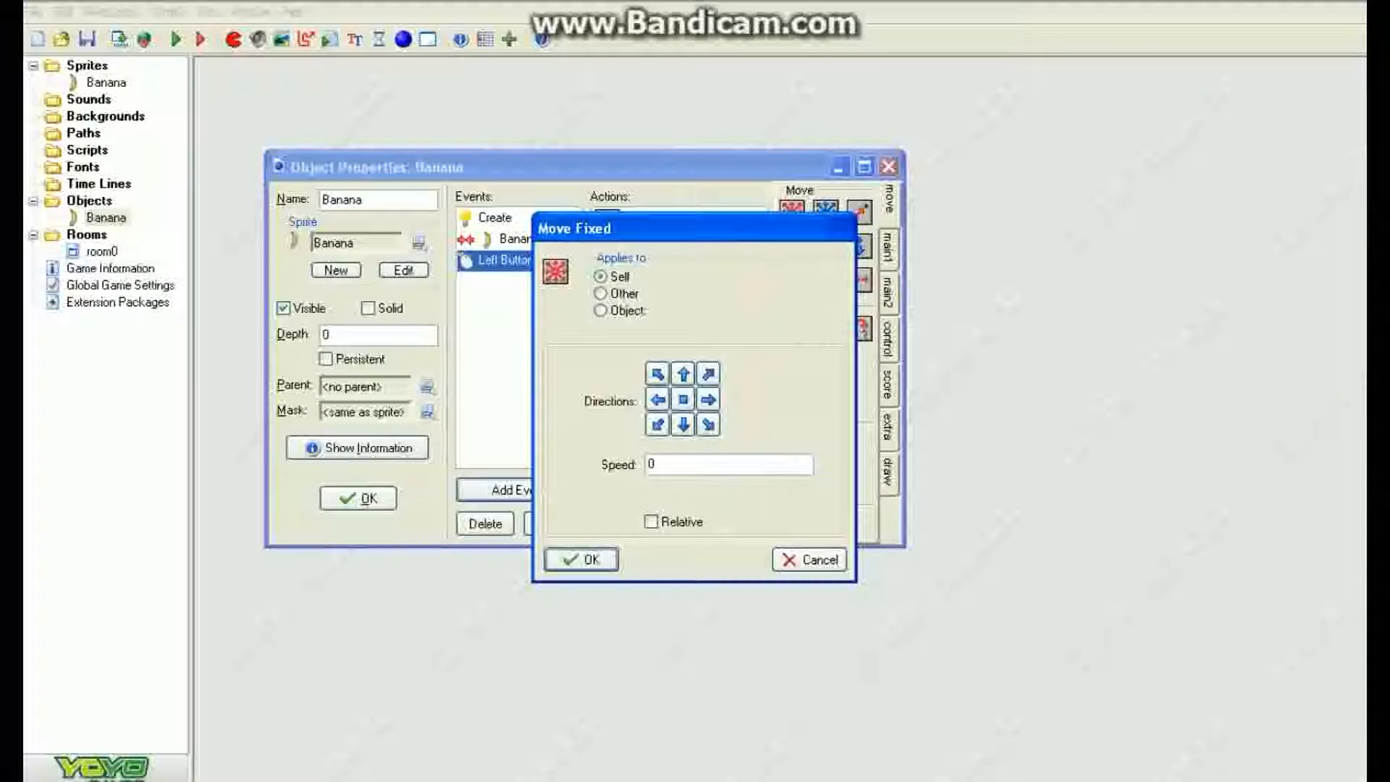
click(708, 374)
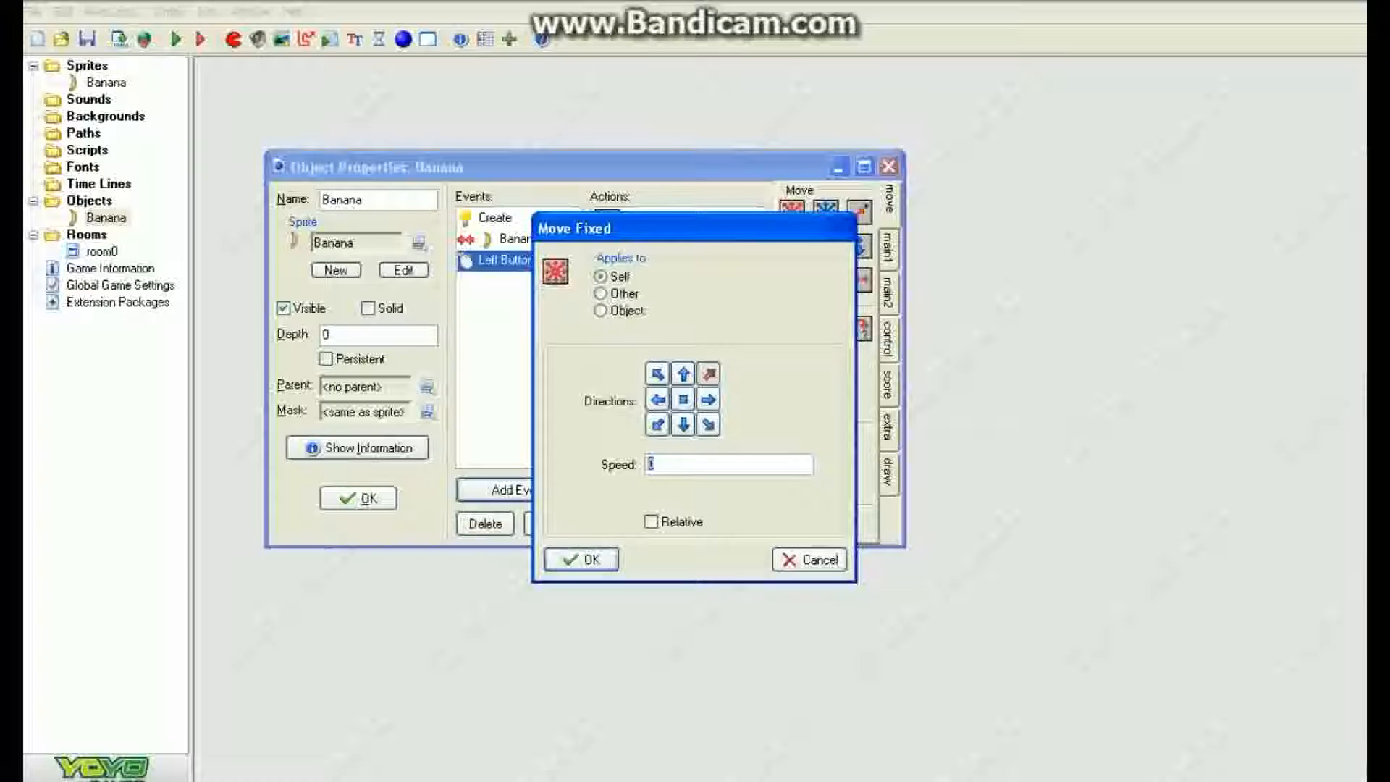
text(1)
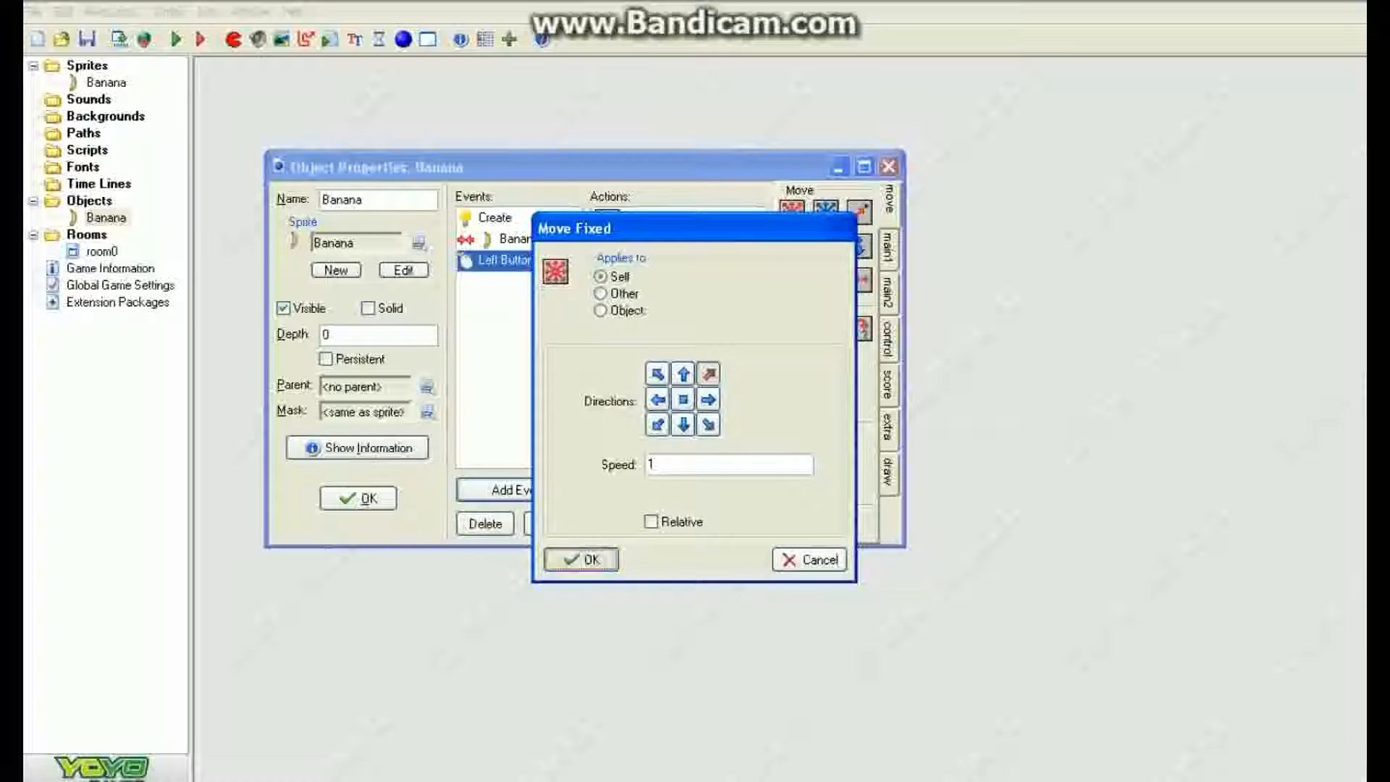
key(Return)
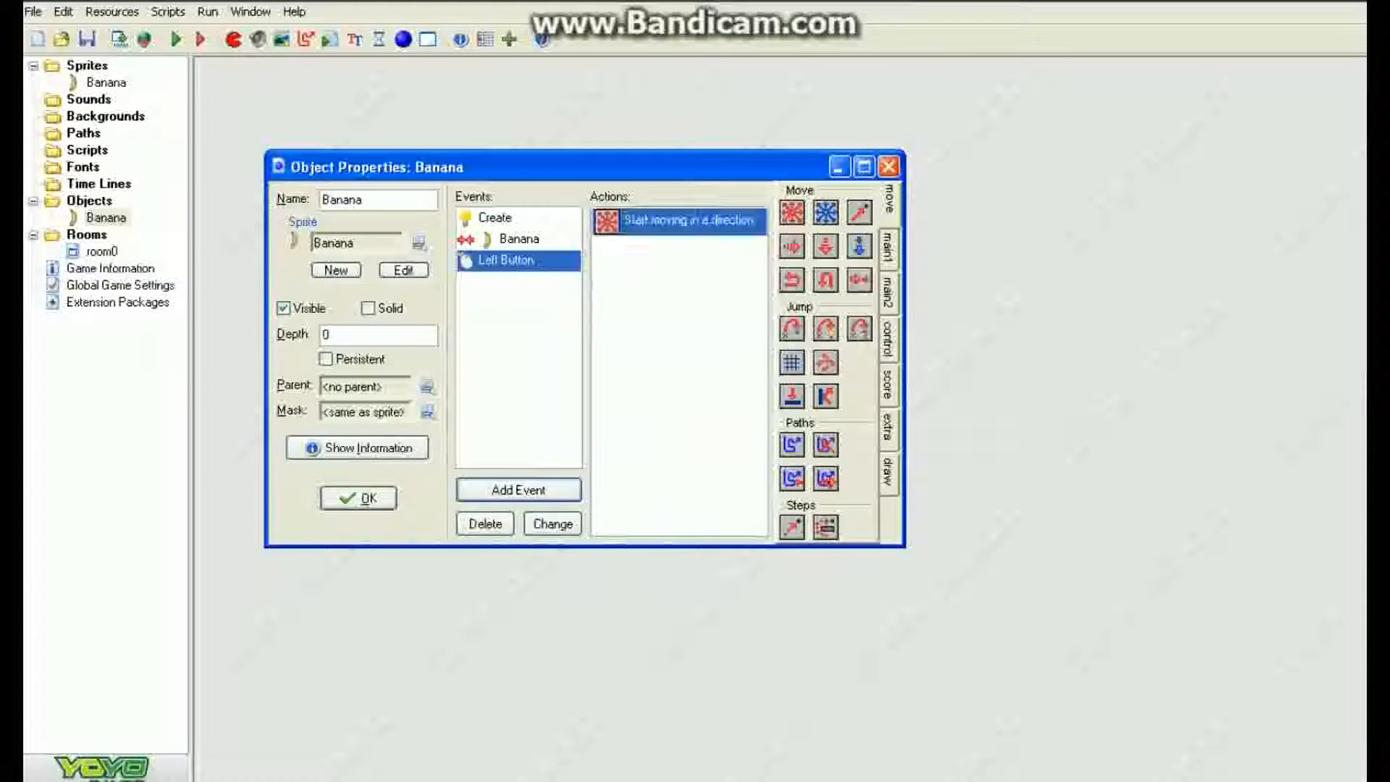
double_click(681, 219)
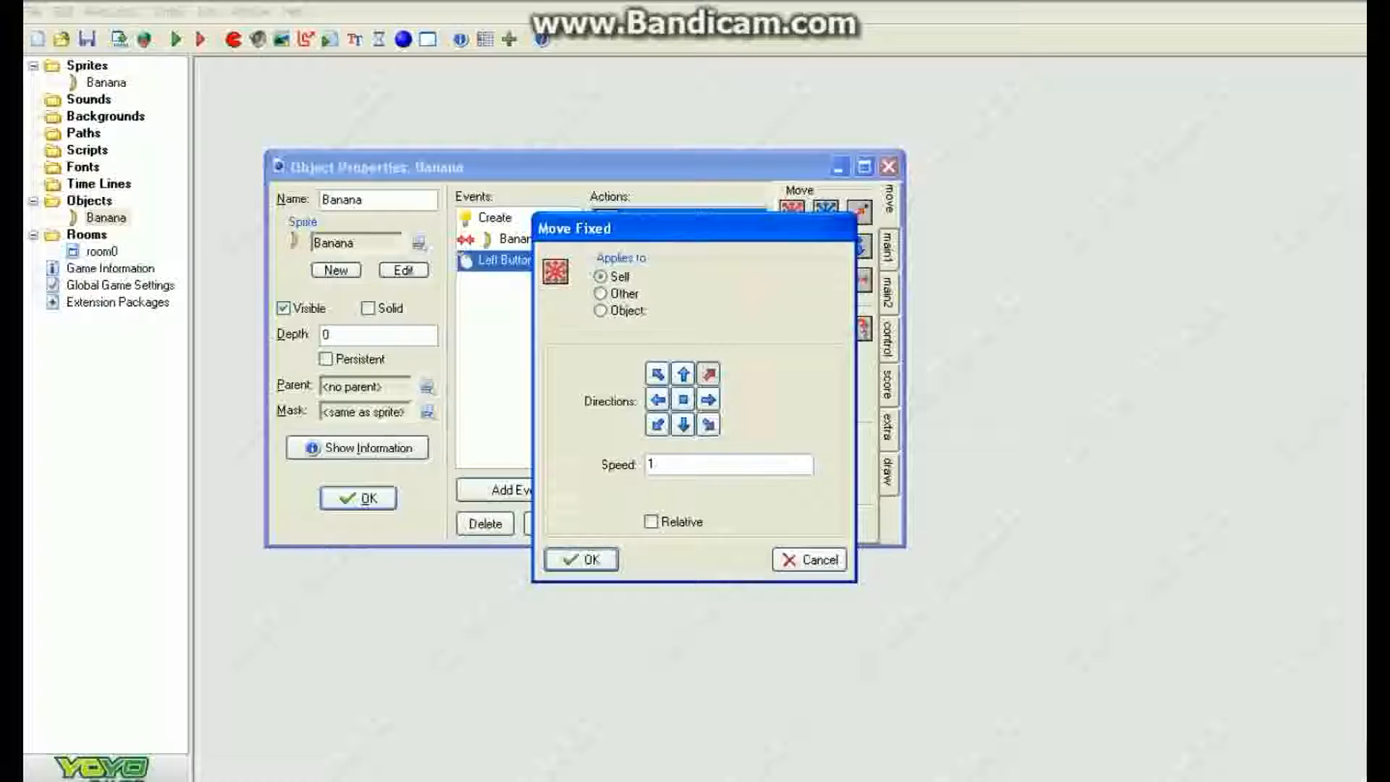
key(Return)
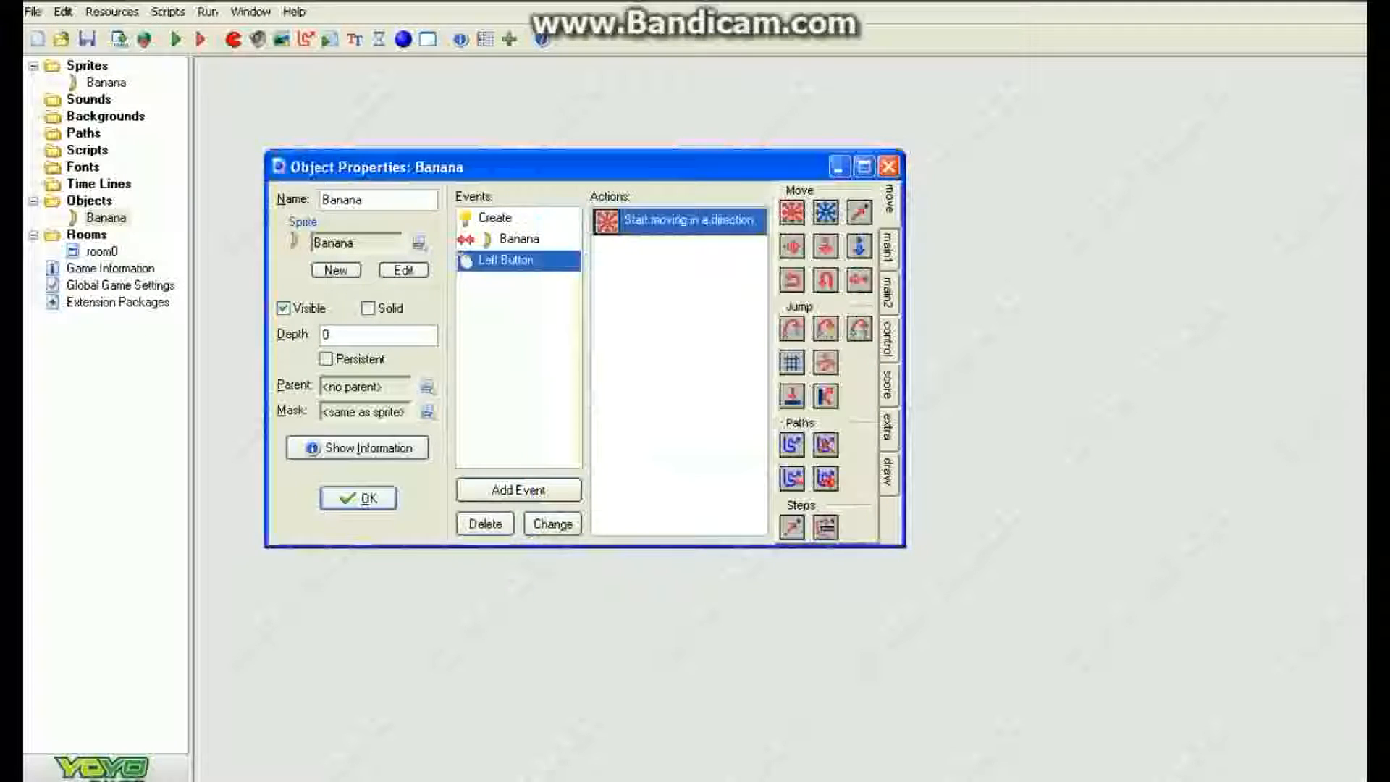
key(Return)
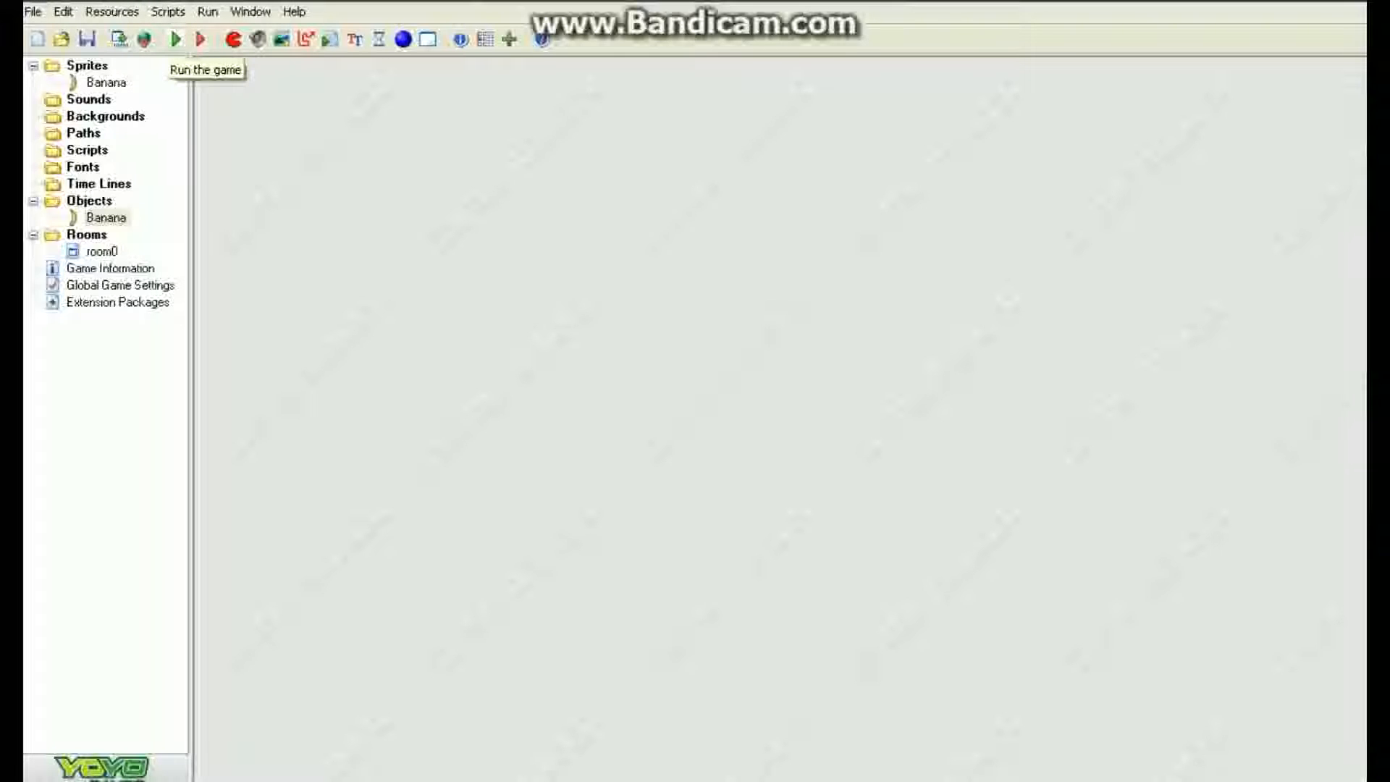
Run the game to test the bananas' new mouse behaviour, and close the game window.
click(175, 39)
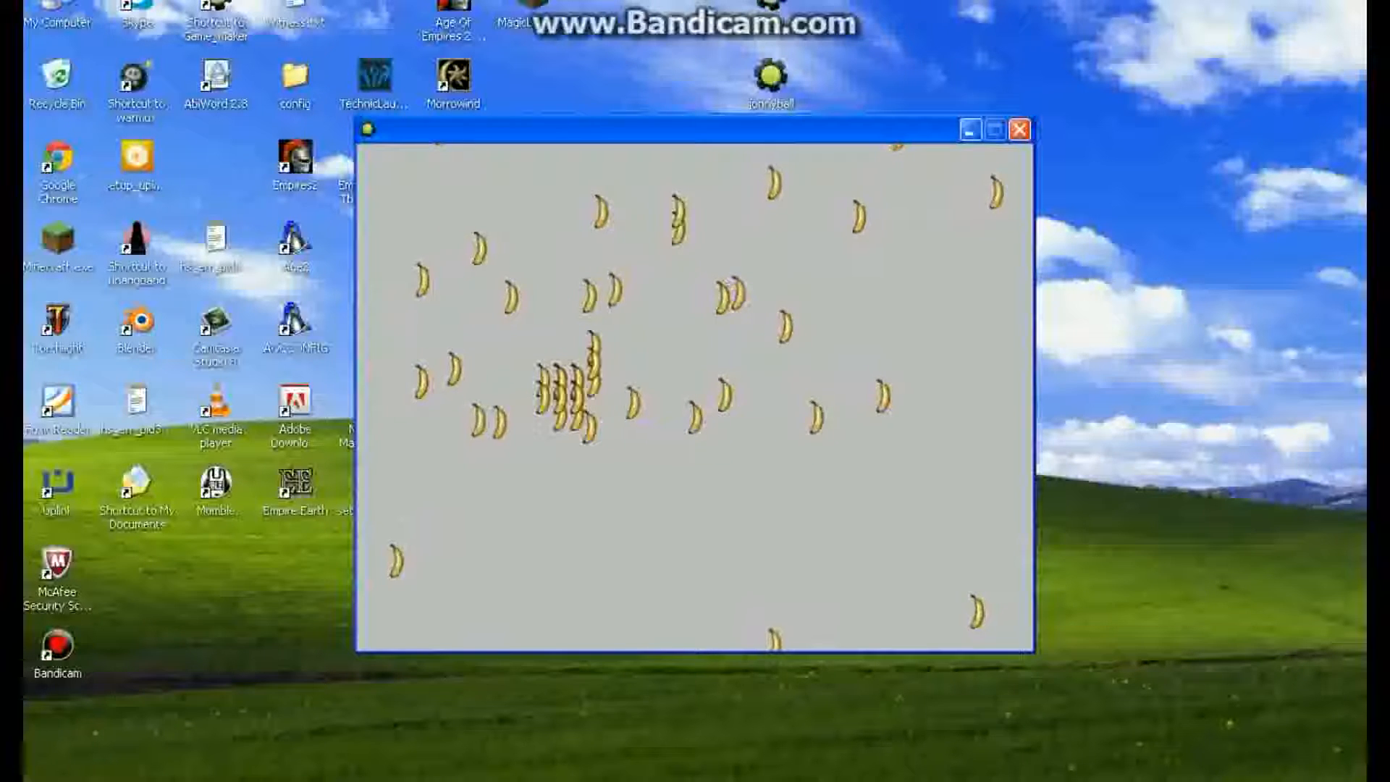
key(Escape)
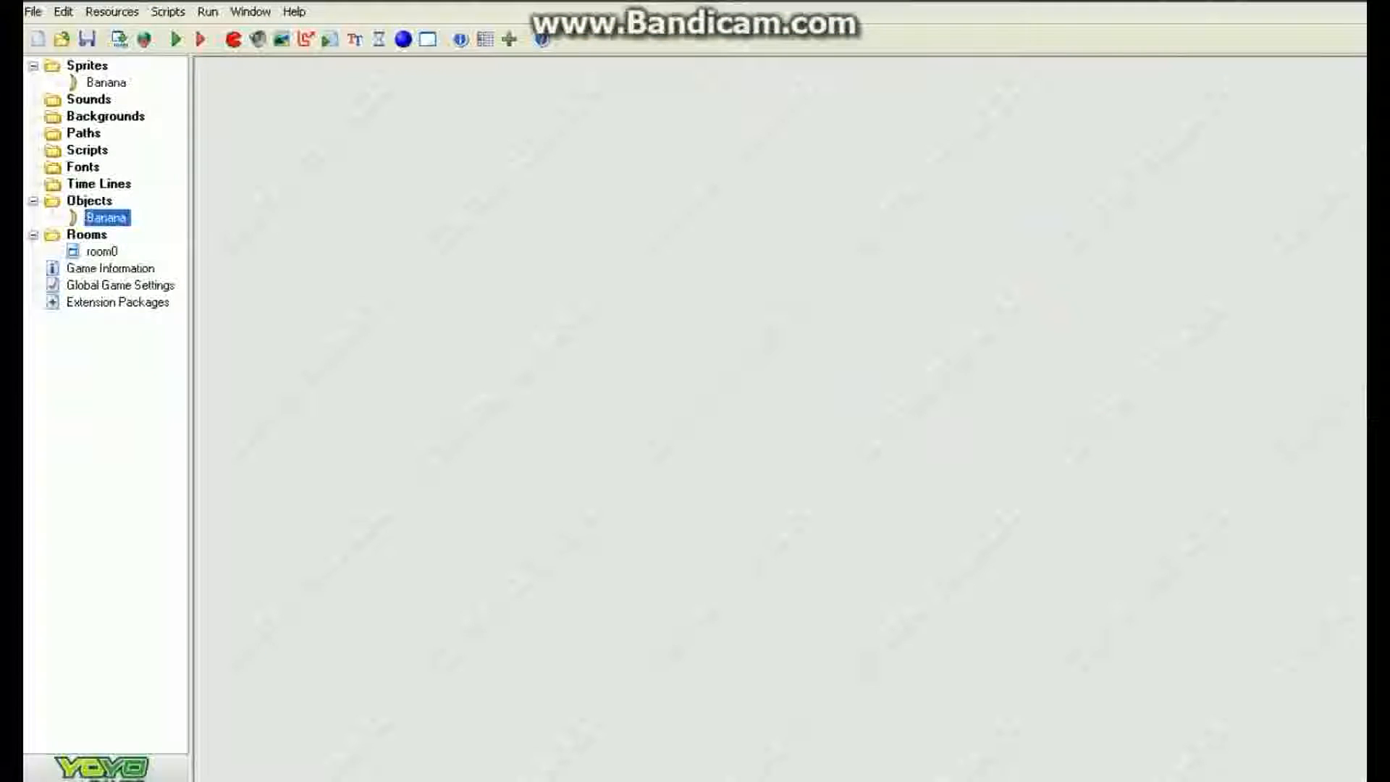
click(90, 201)
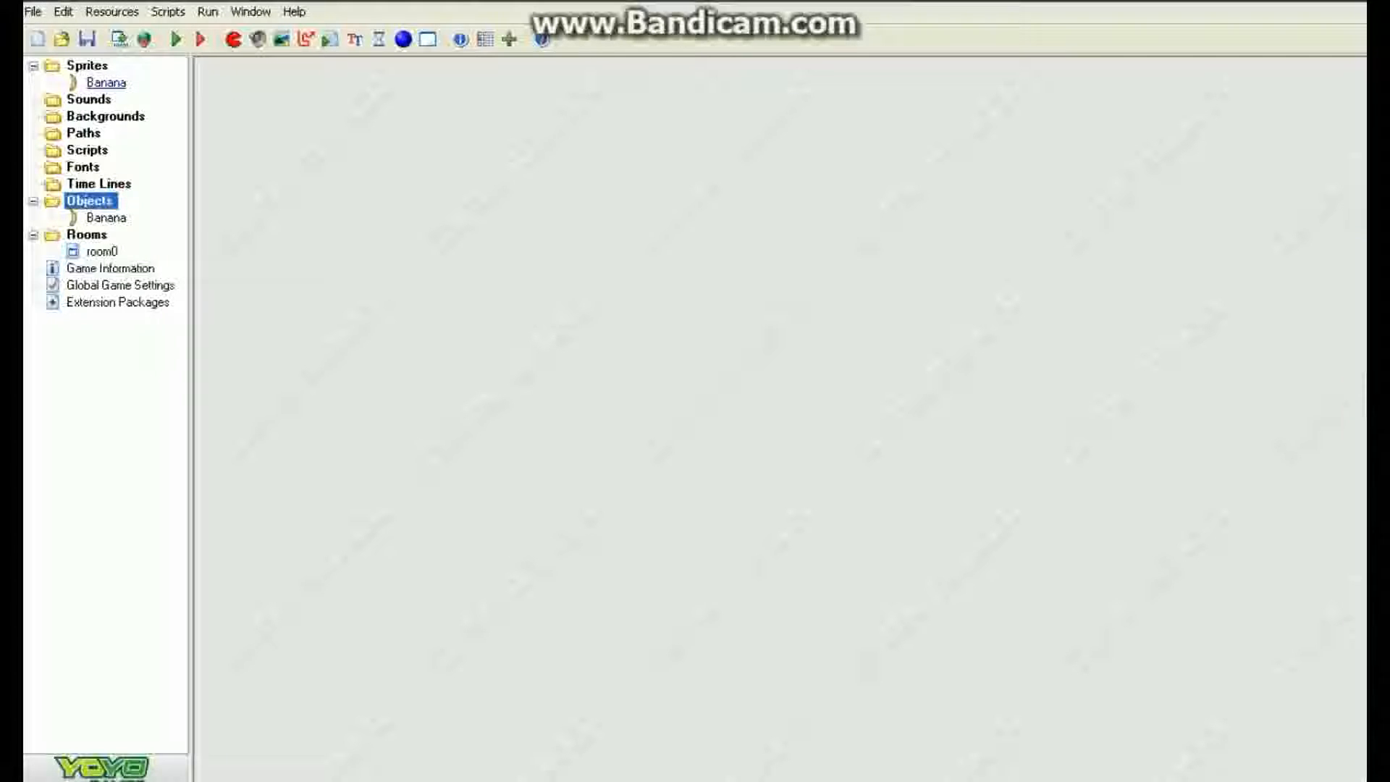
Create a new sprite named Strawberry with the image strawbarry.png.
click(106, 82)
key(ctrl+shift+s)
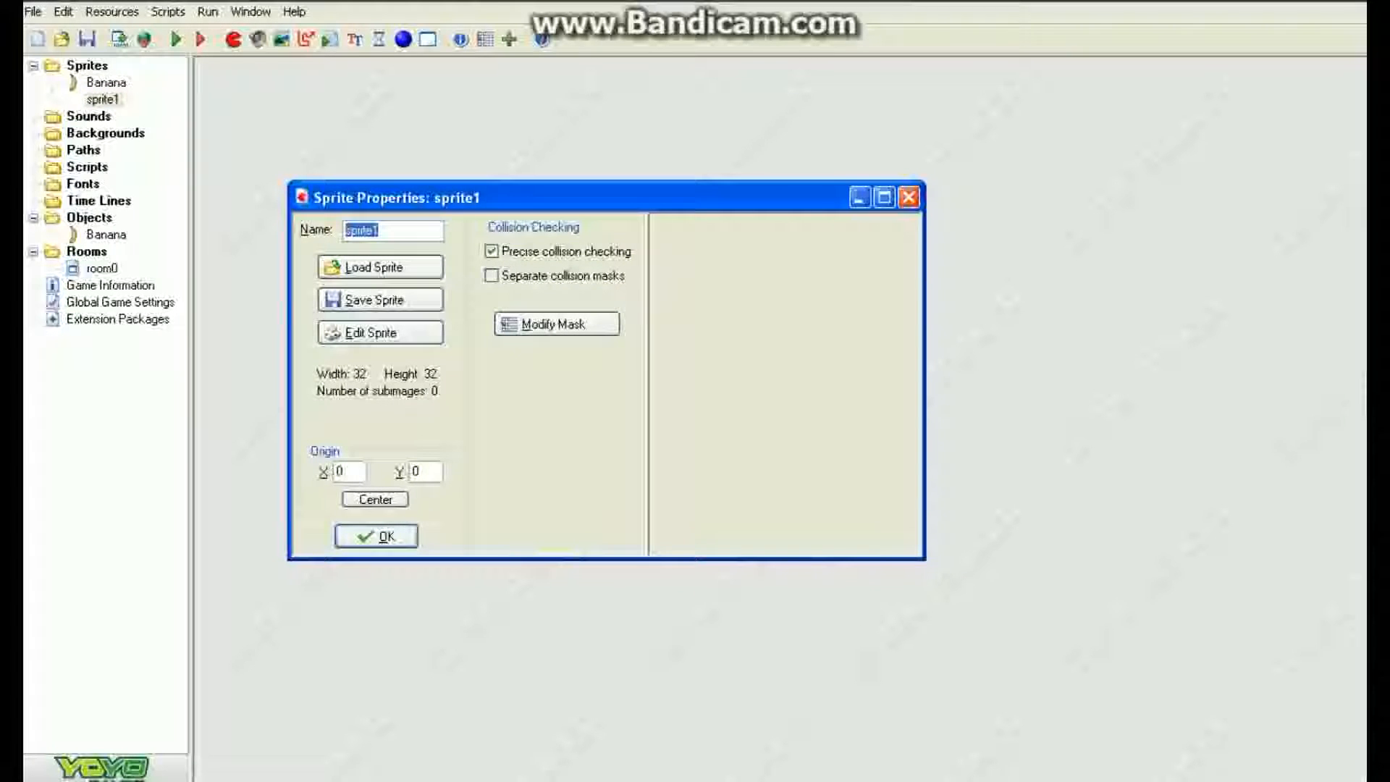
text(Strawberry)
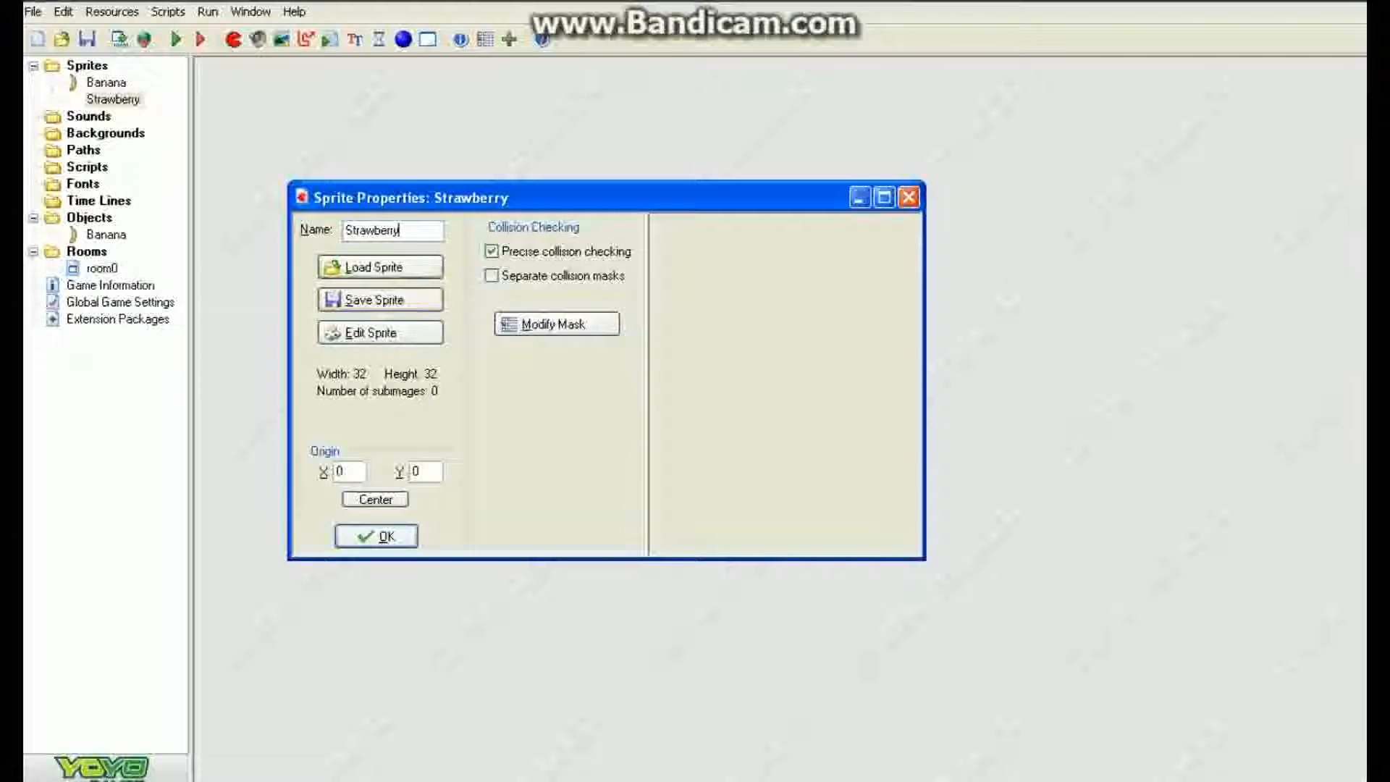
click(381, 268)
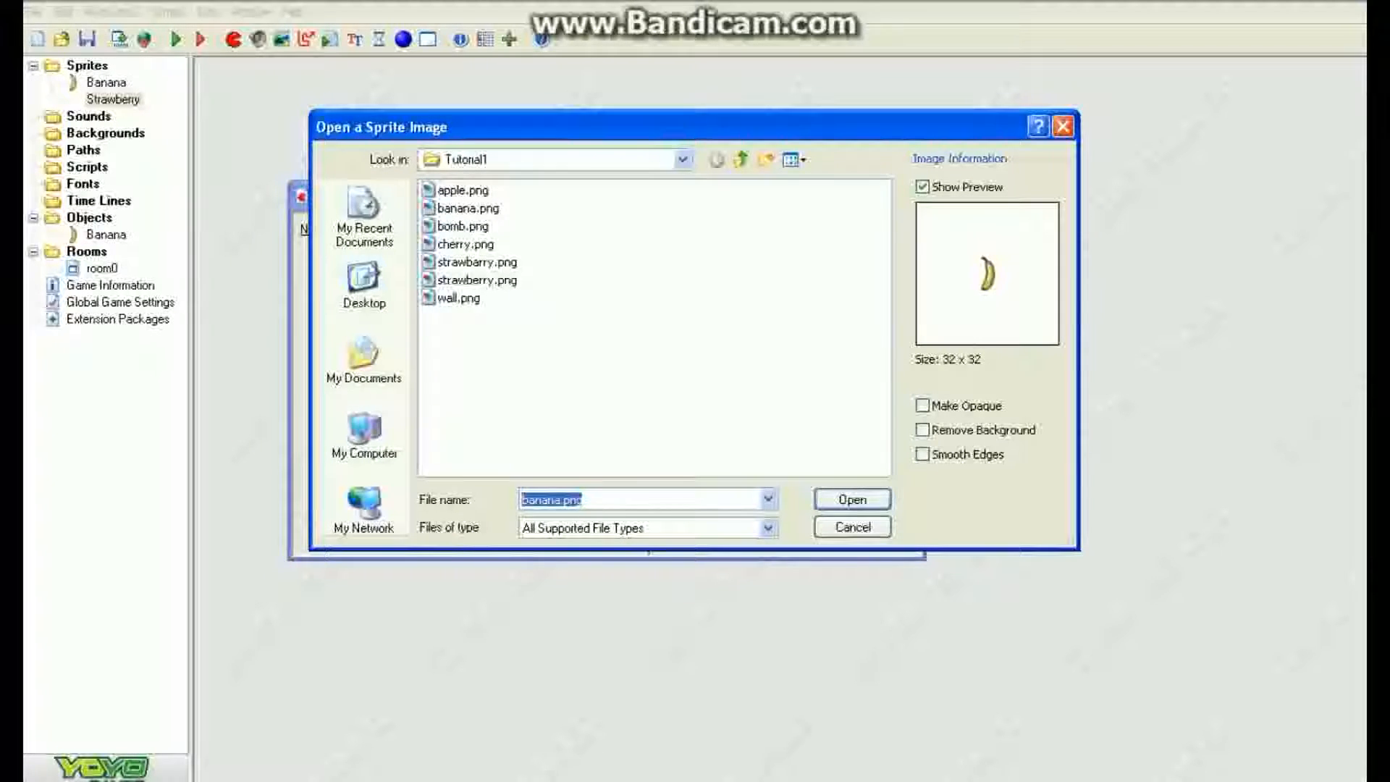
click(476, 280)
click(476, 263)
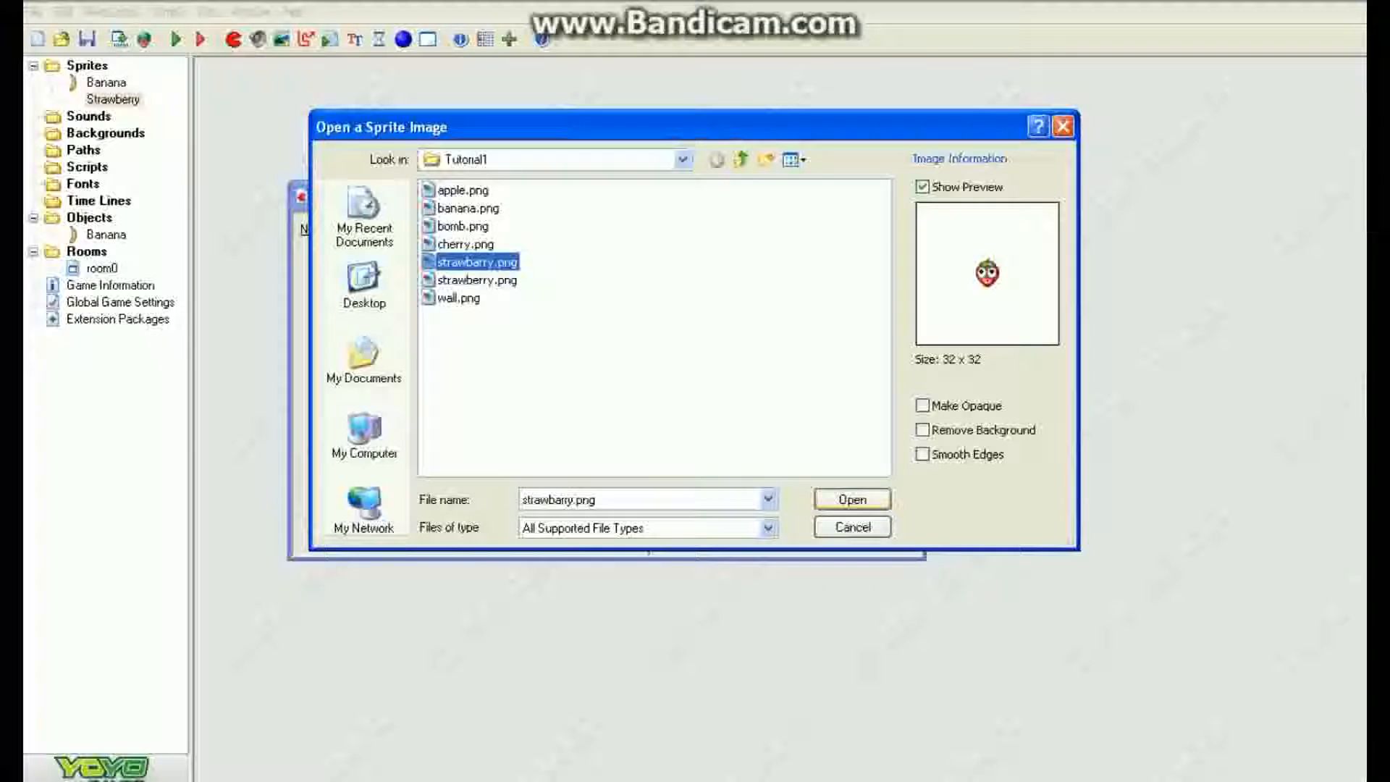
click(853, 500)
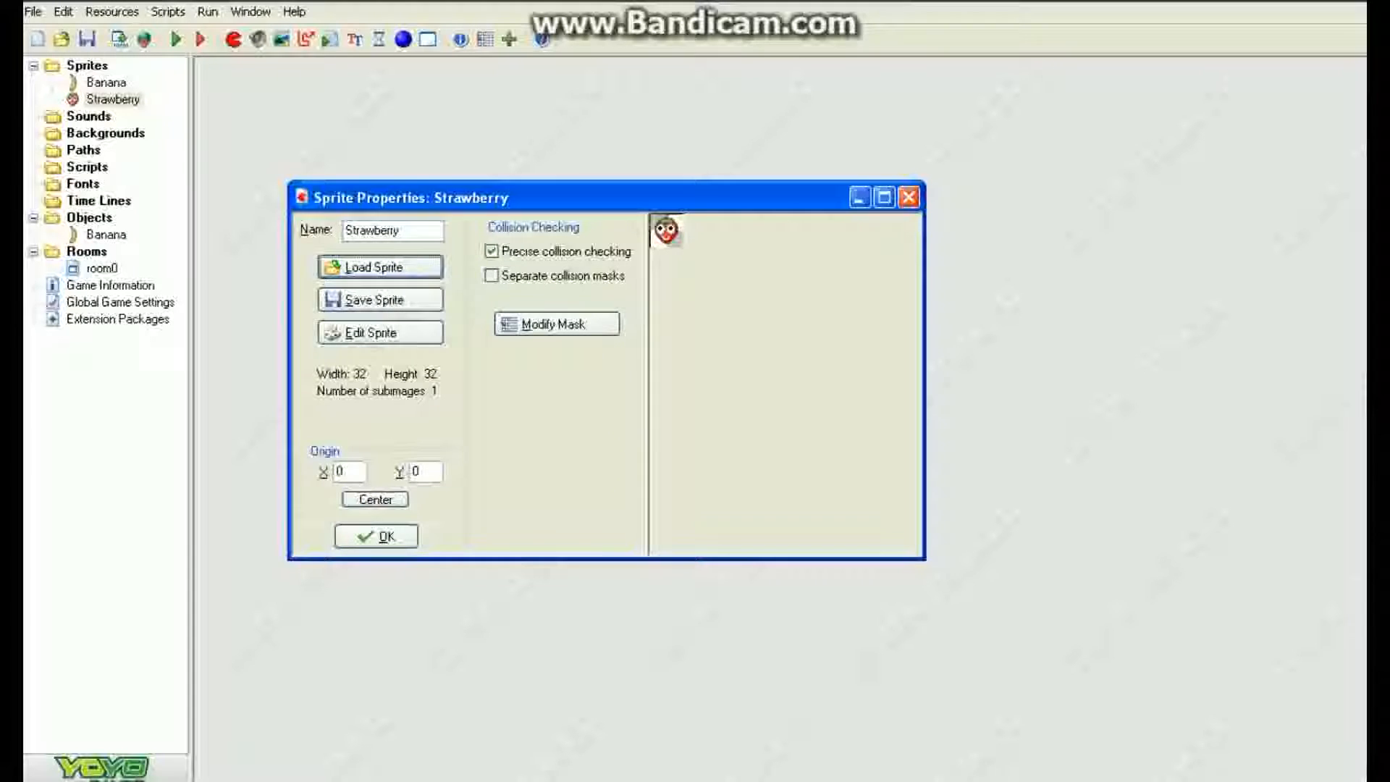
click(376, 536)
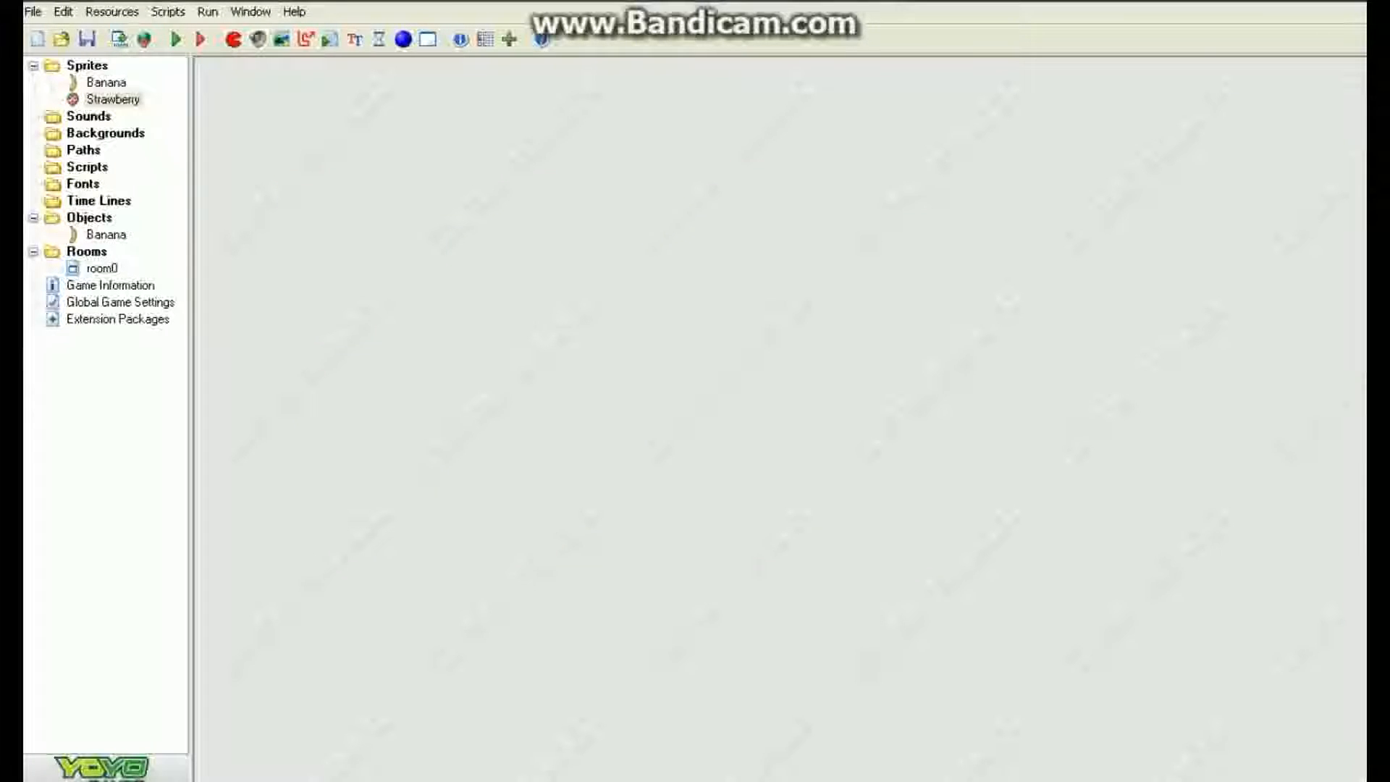
Create a new object named Strawberry and assign it the Strawberry sprite.
click(403, 39)
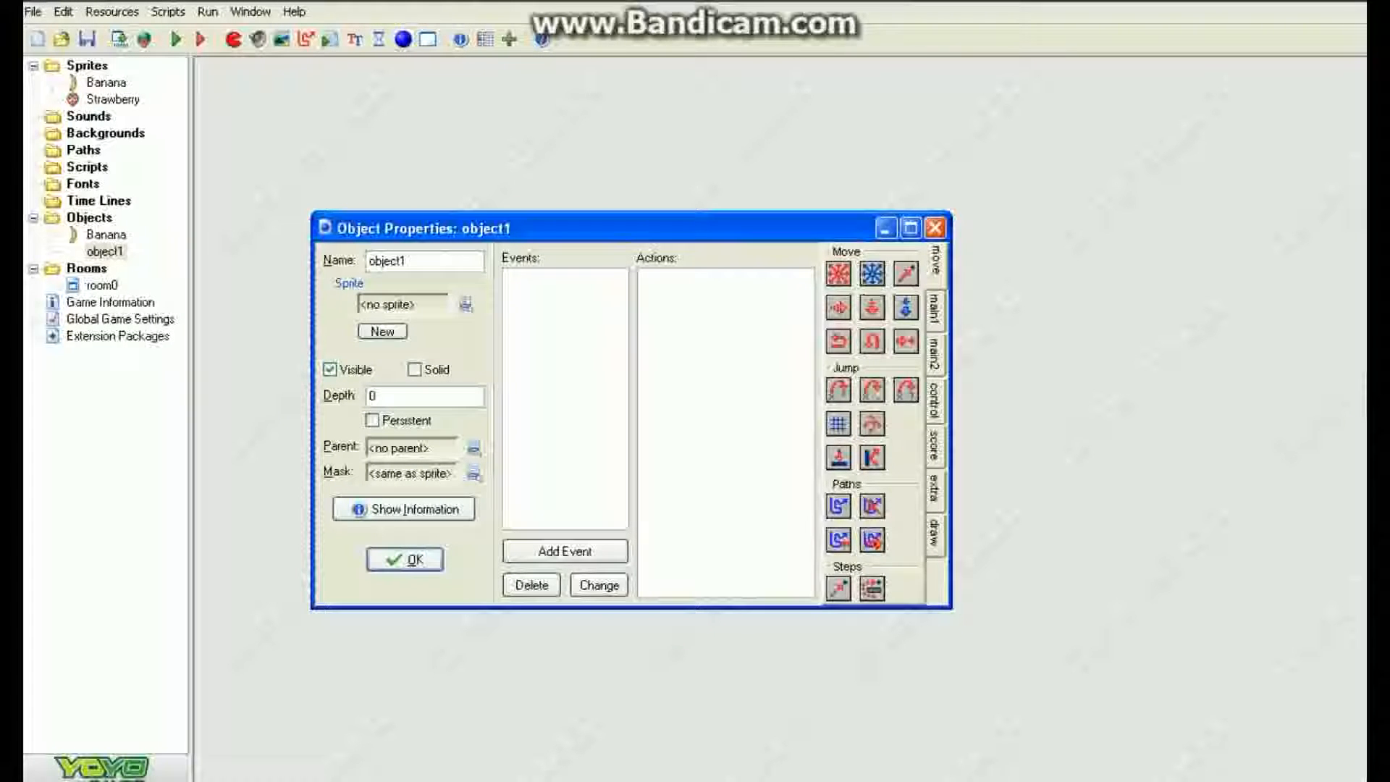
double_click(389, 261)
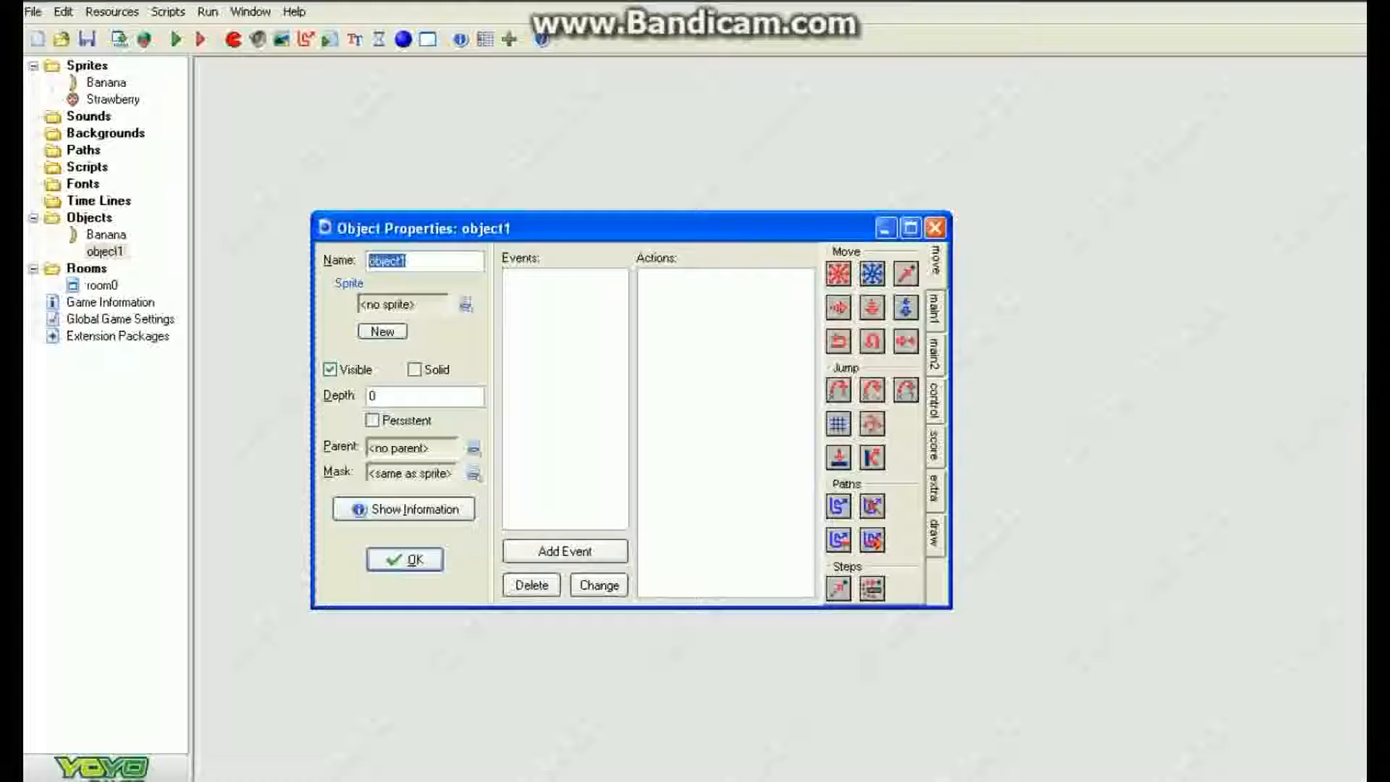
text(St\trawberry)
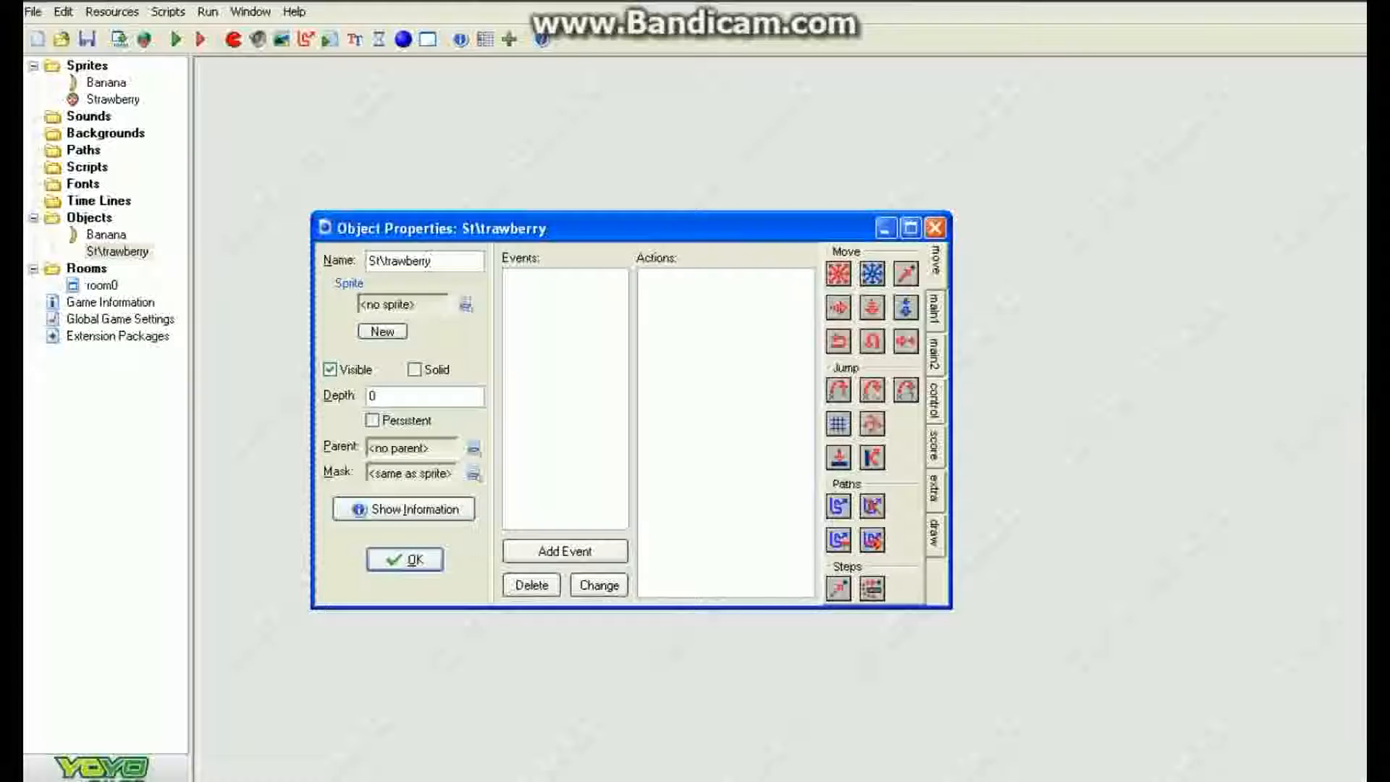
key(BackSpace)
key(BackSpace)
key(BackSpace)
text(r)
click(466, 304)
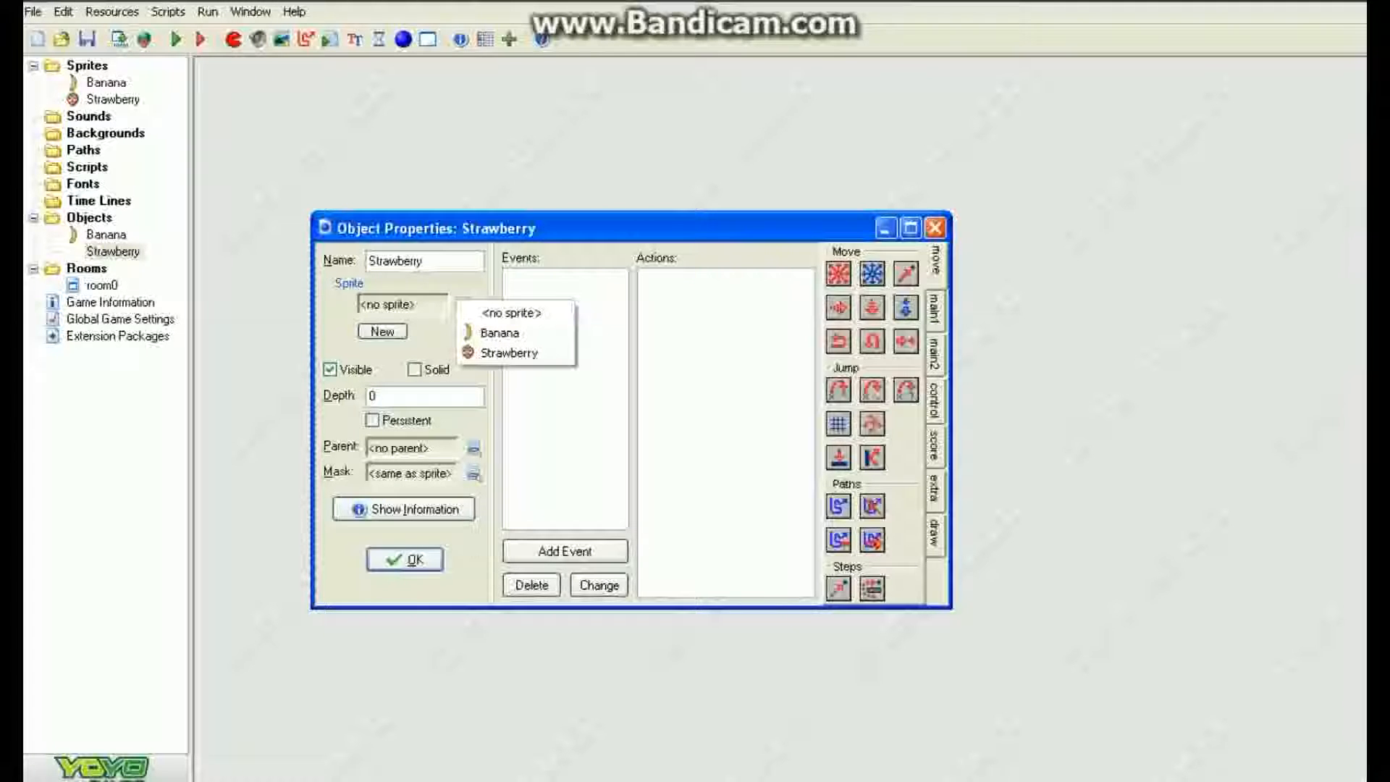
click(499, 351)
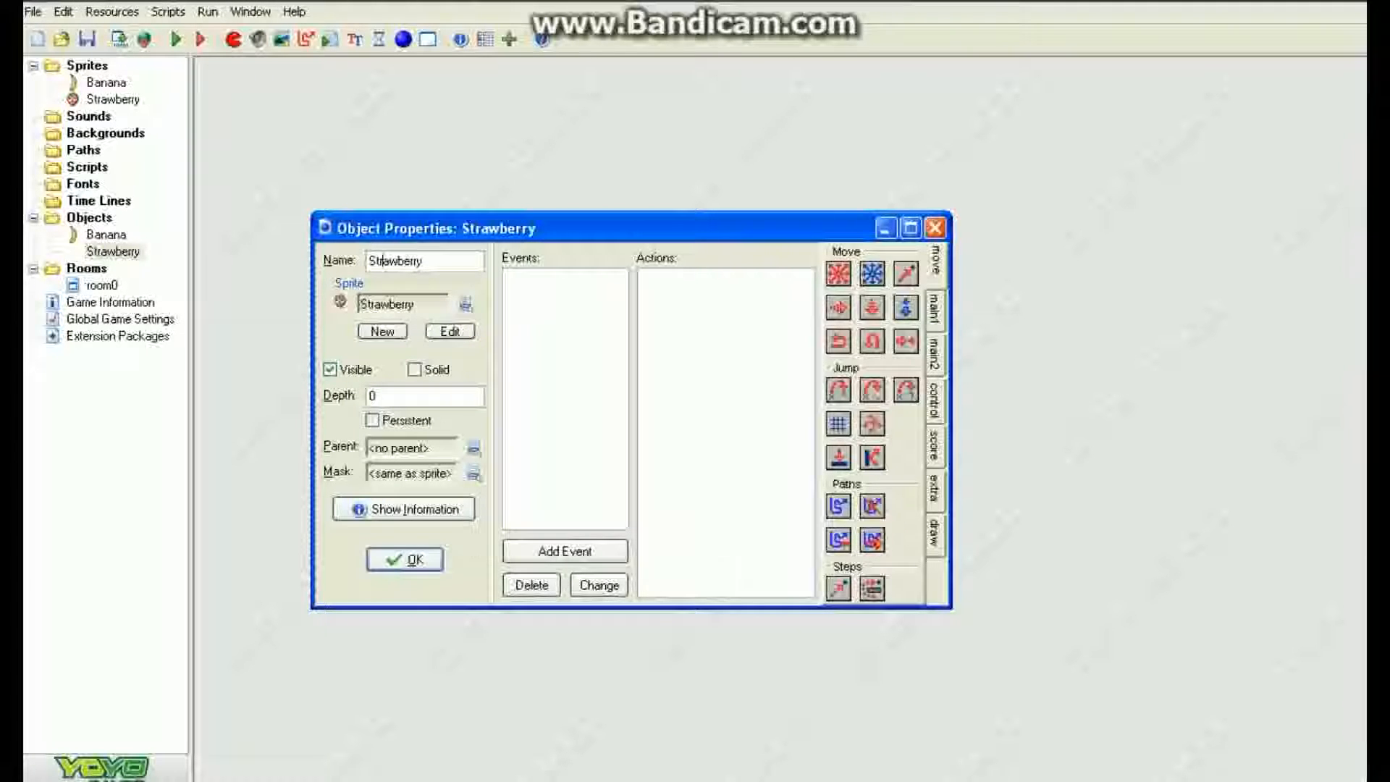
Add a Create event to the Strawberry object with a Move Fixed action in all eight outer directions at speed 2.
click(565, 551)
click(632, 301)
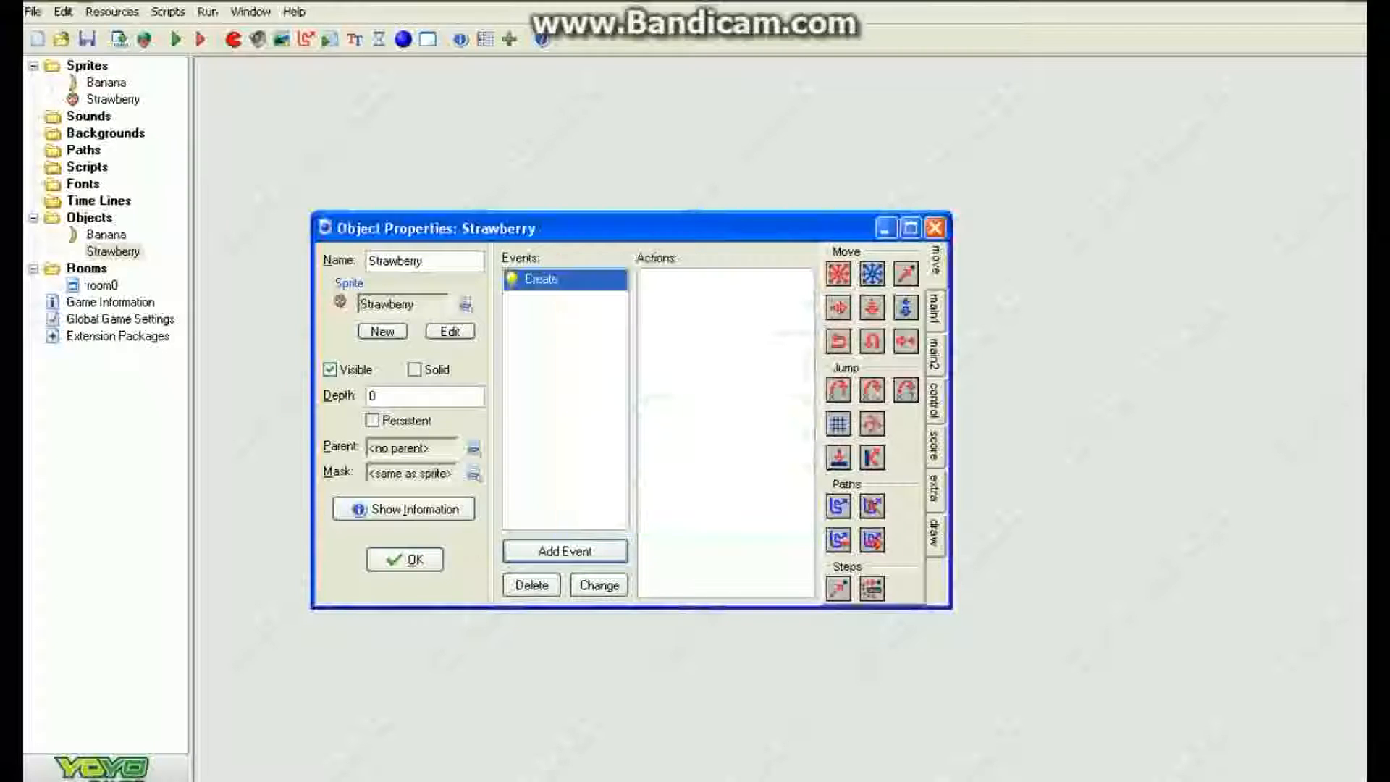
drag(838, 273, 727, 340)
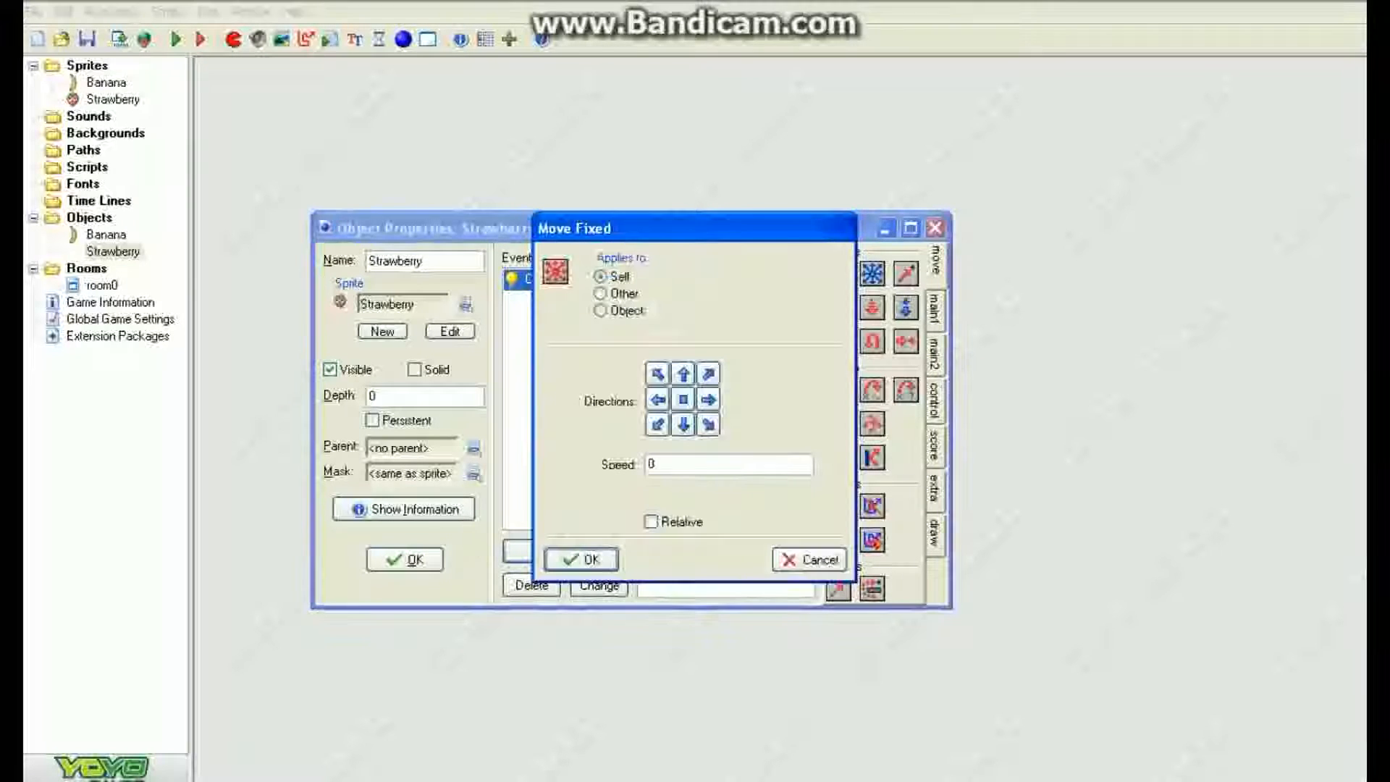
click(708, 425)
click(684, 425)
click(658, 425)
click(657, 400)
click(657, 375)
click(683, 374)
click(709, 374)
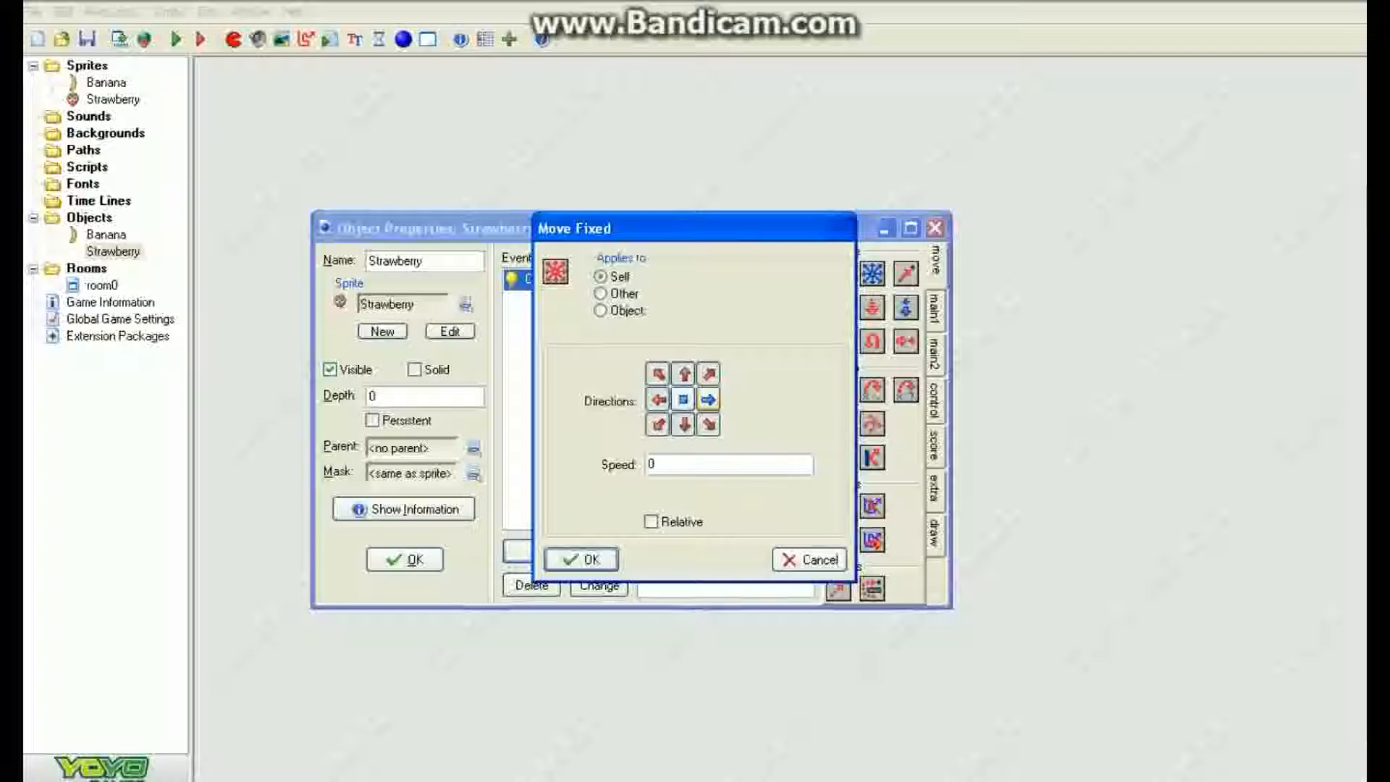
click(651, 464)
text(2)
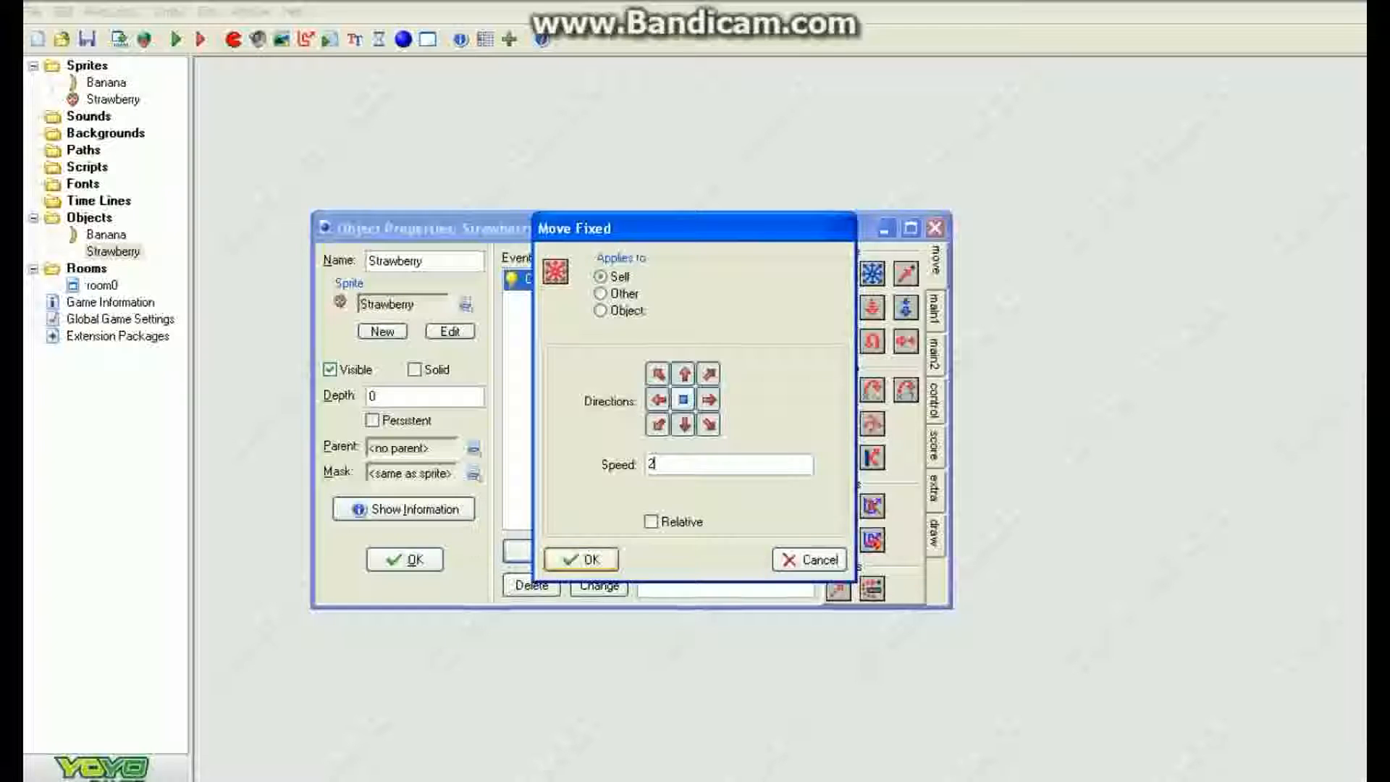
click(581, 559)
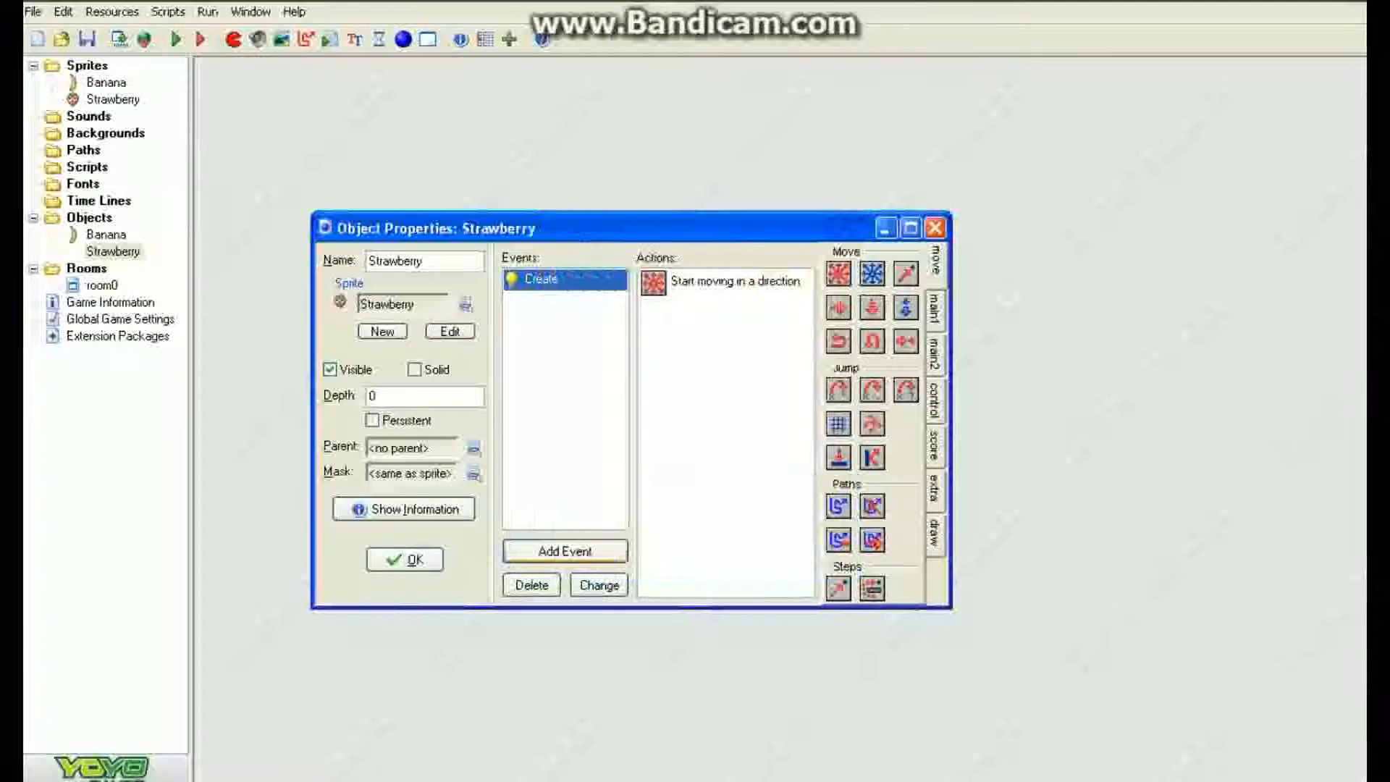
Add a collision event with the Banana object to the Strawberry object.
click(565, 551)
click(623, 437)
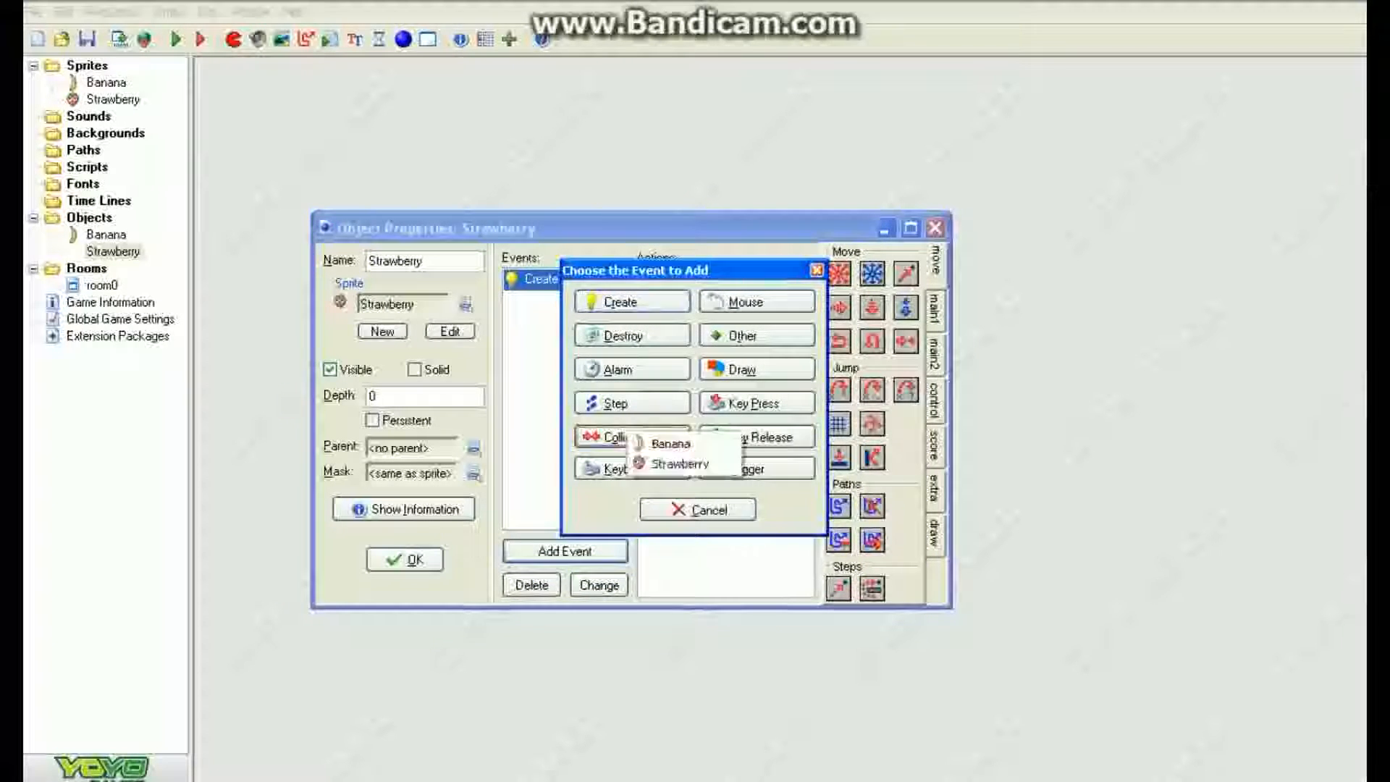
click(661, 442)
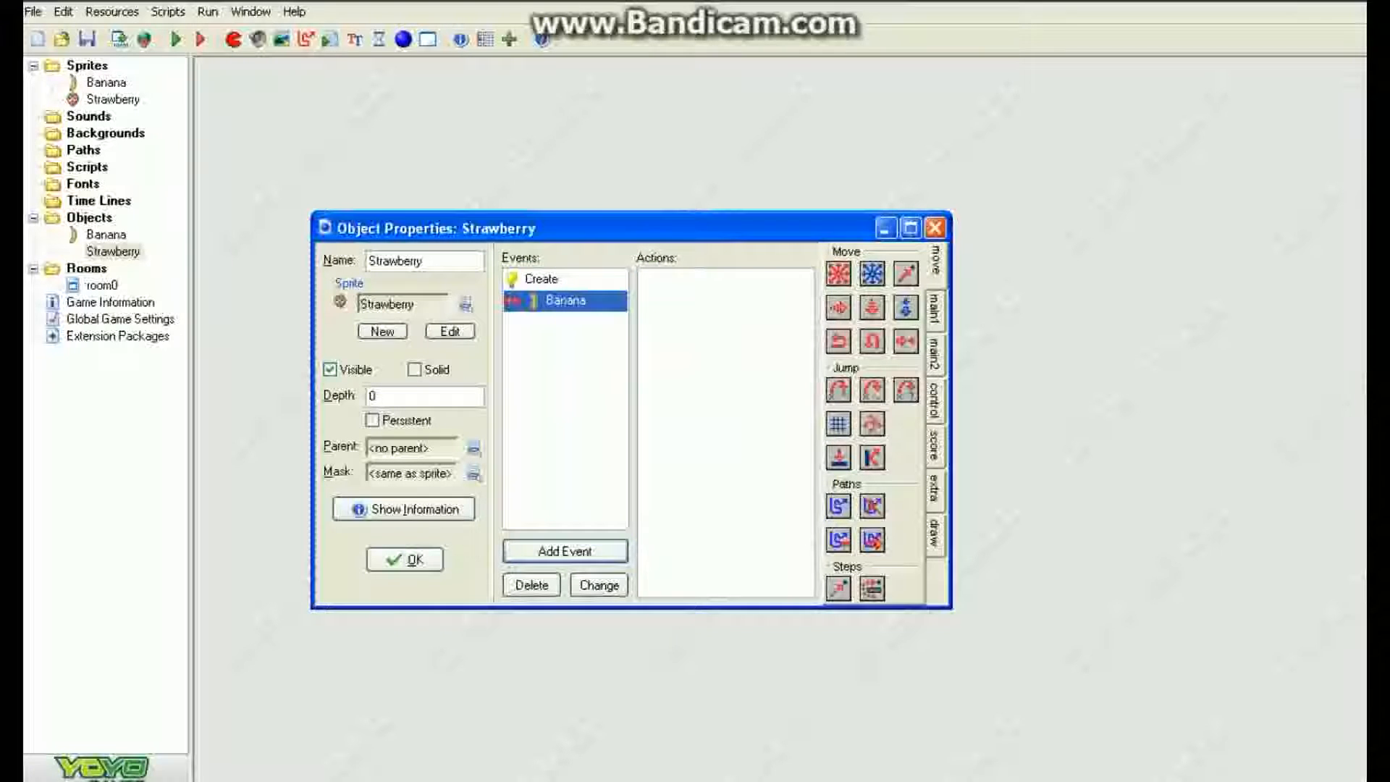
Add a Destroy Instance action to the Strawberry's Banana collision event, applied to the strawberry itself.
click(935, 310)
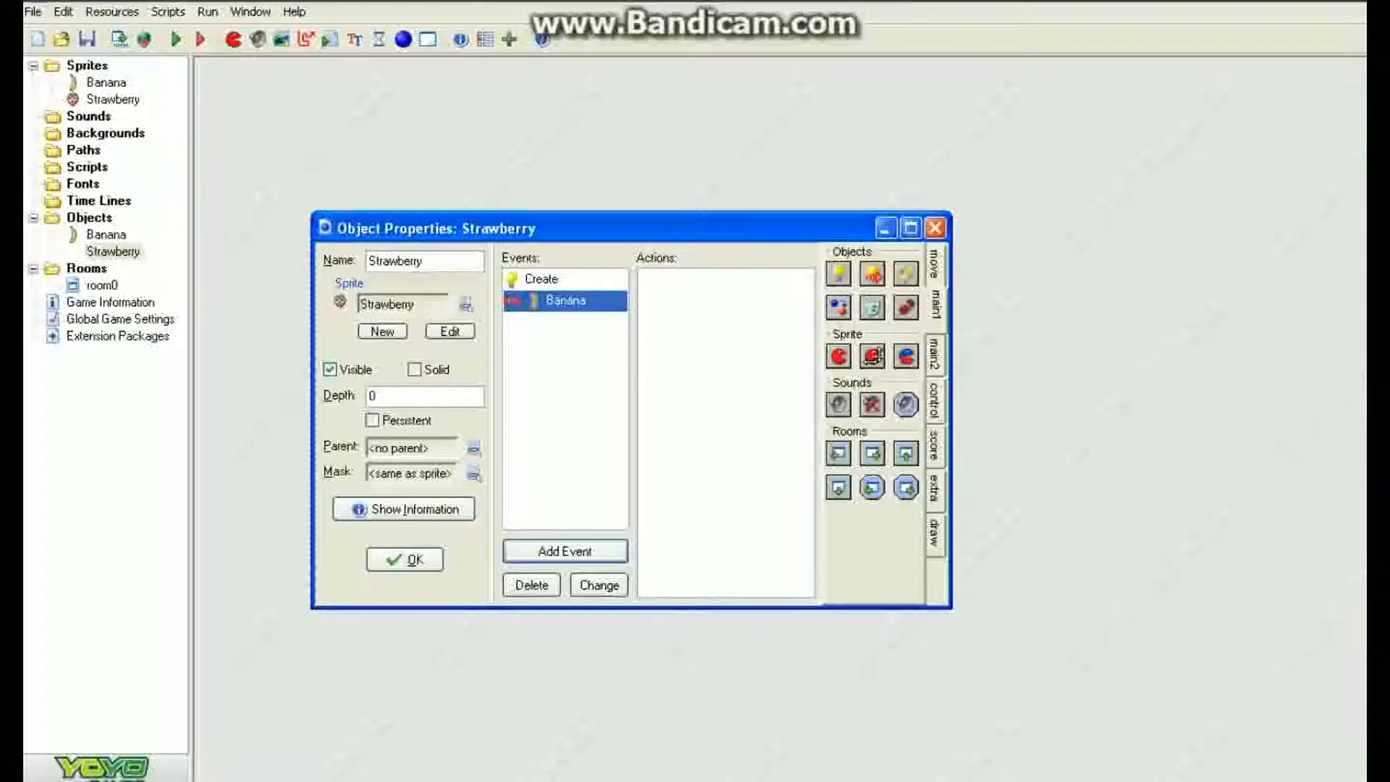
drag(872, 307, 725, 347)
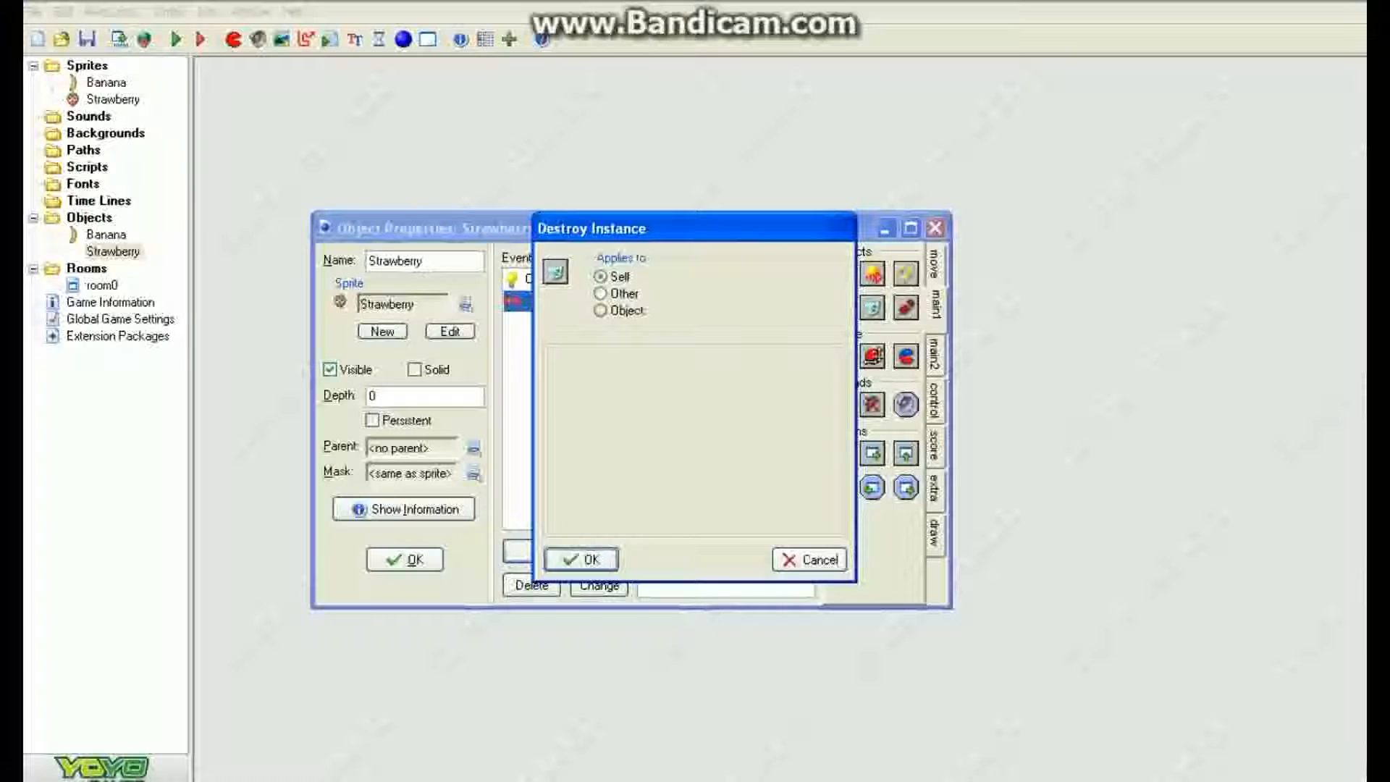
click(600, 293)
click(600, 276)
click(600, 293)
click(602, 277)
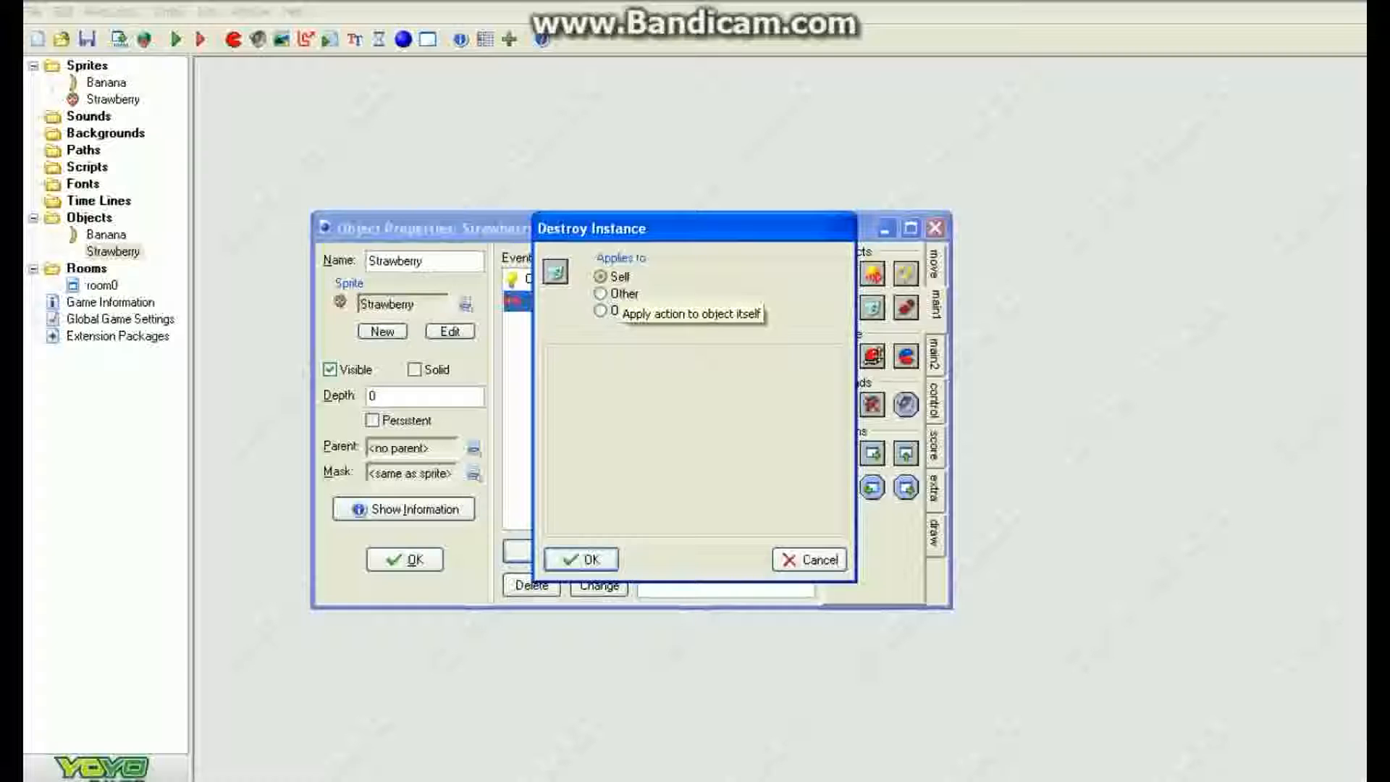
click(600, 293)
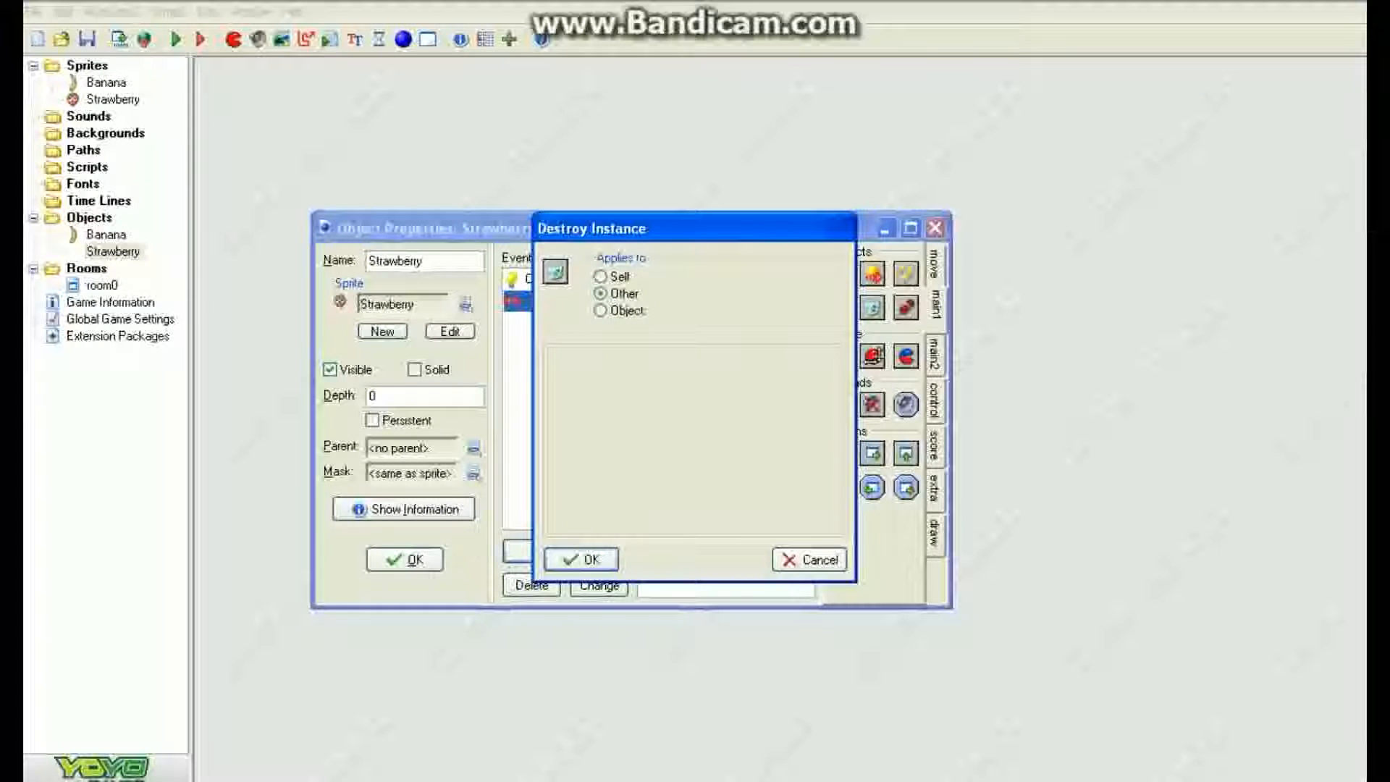
click(601, 311)
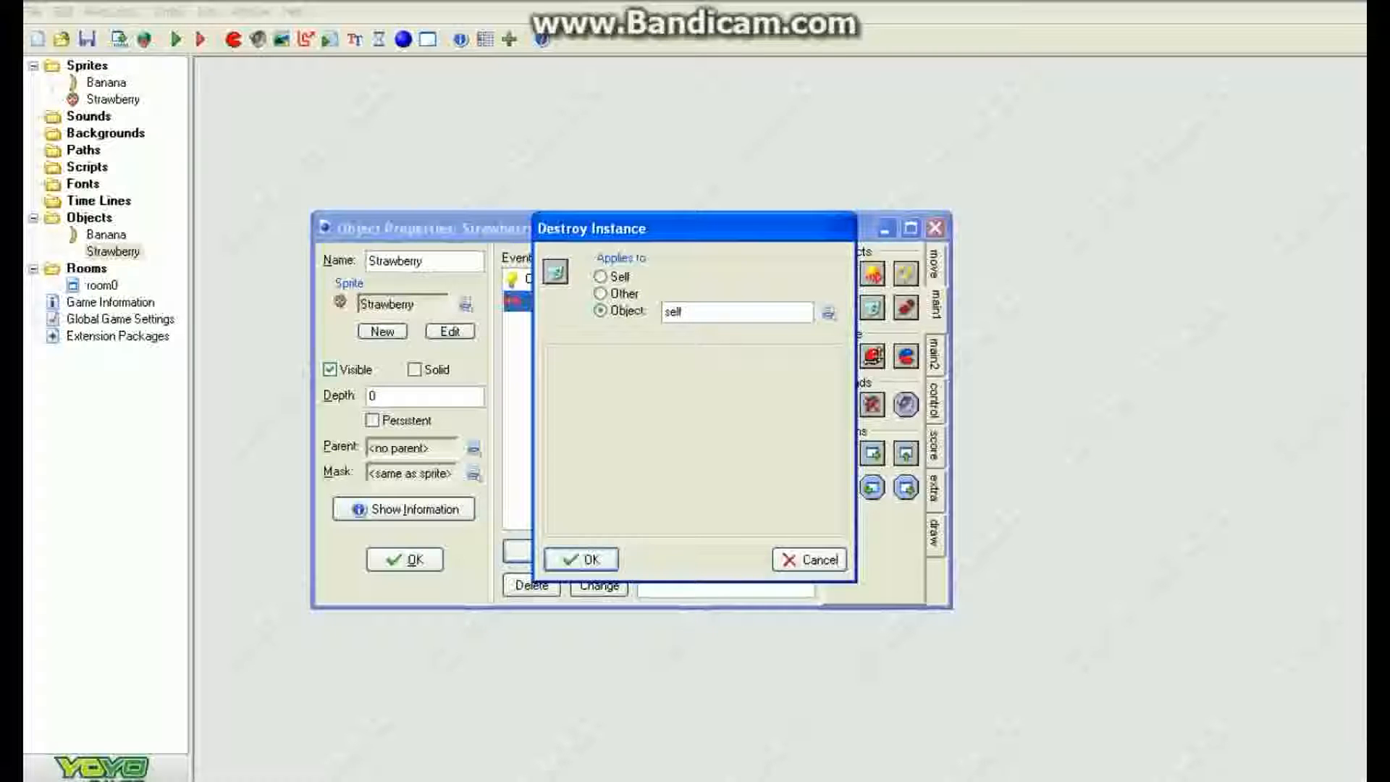
click(582, 559)
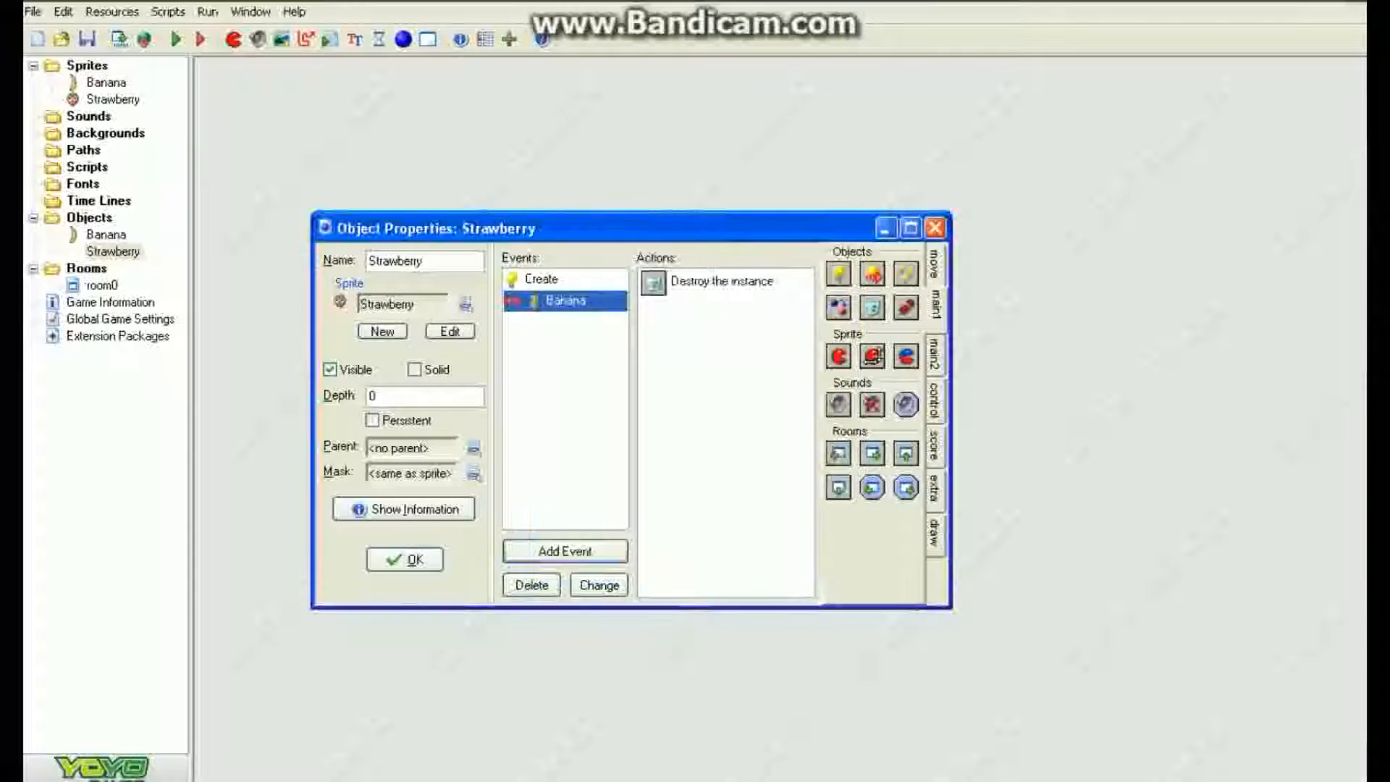
Review the Destroy Instance settings and the Create event's action, and confirm the Strawberry object.
double_click(688, 282)
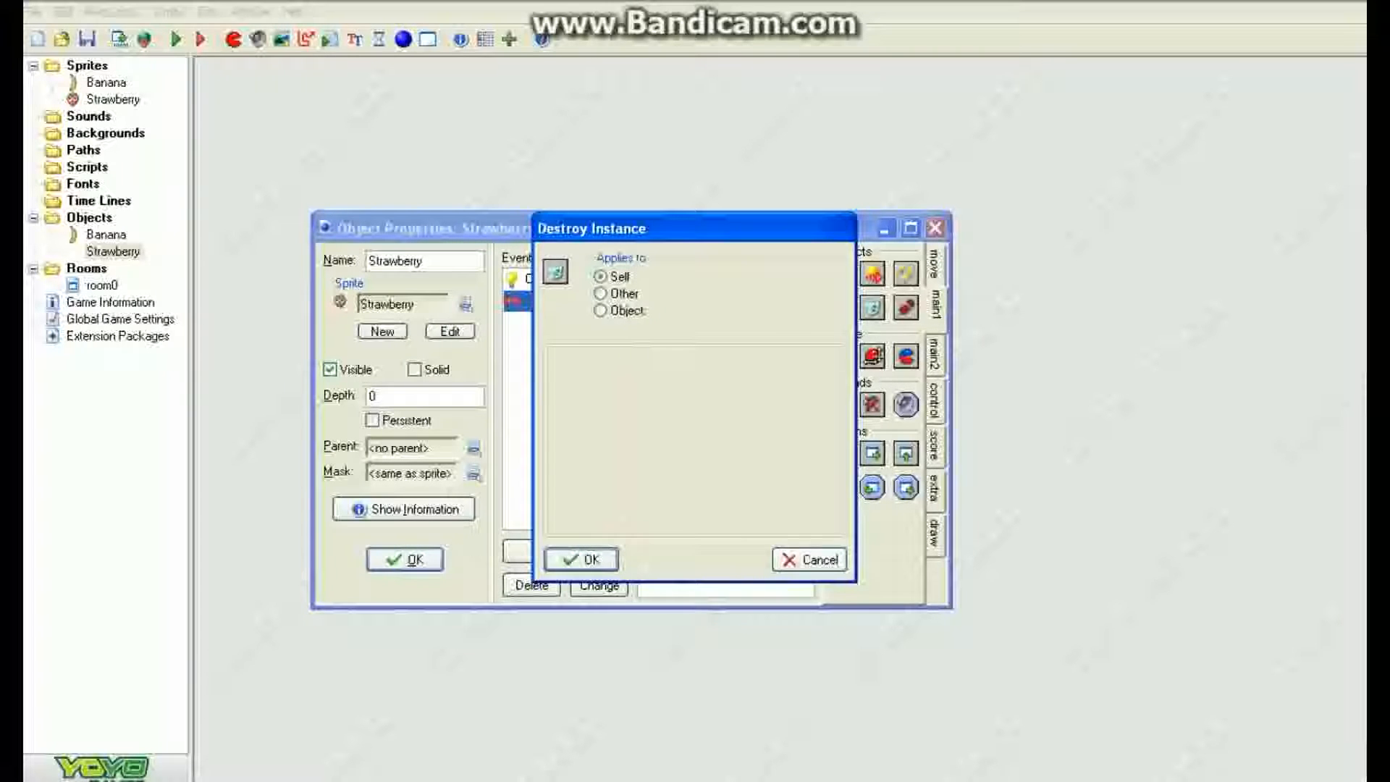
click(581, 560)
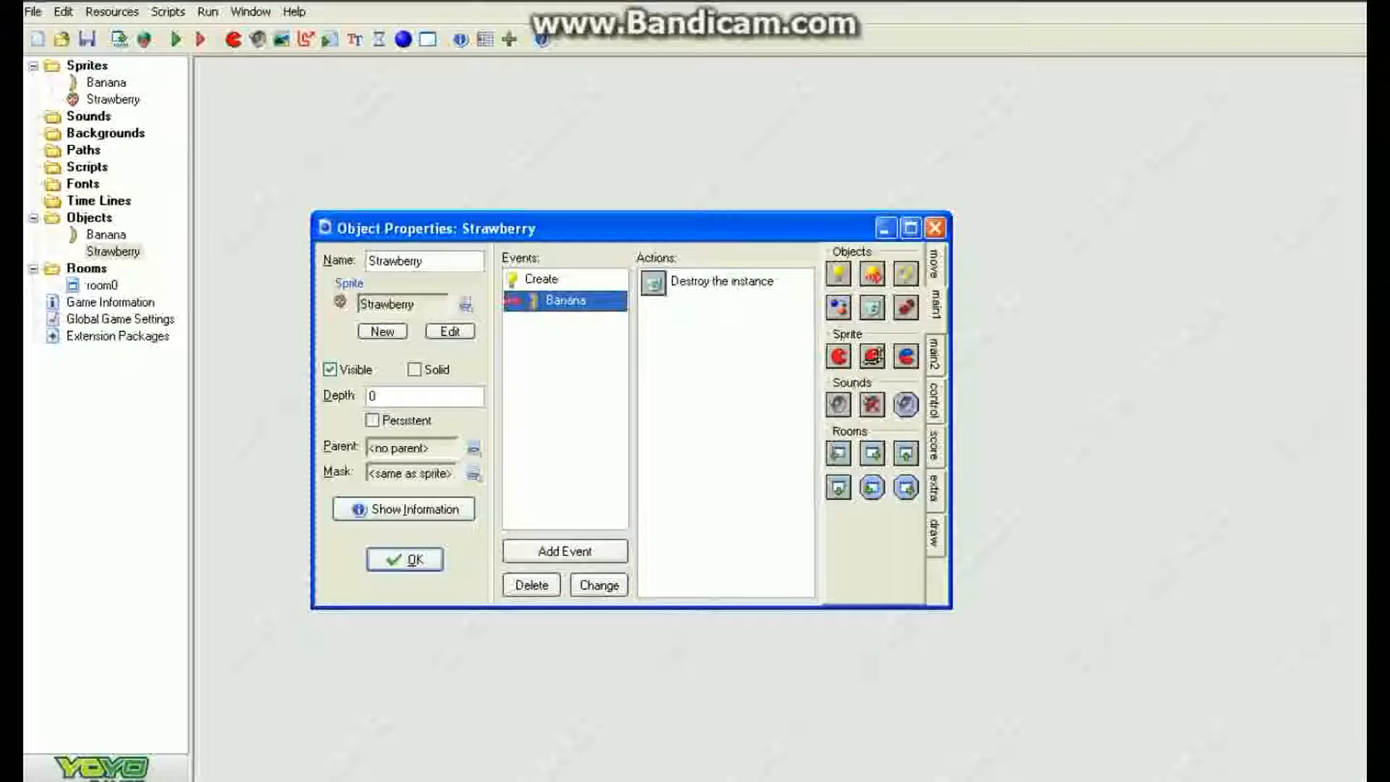
click(564, 280)
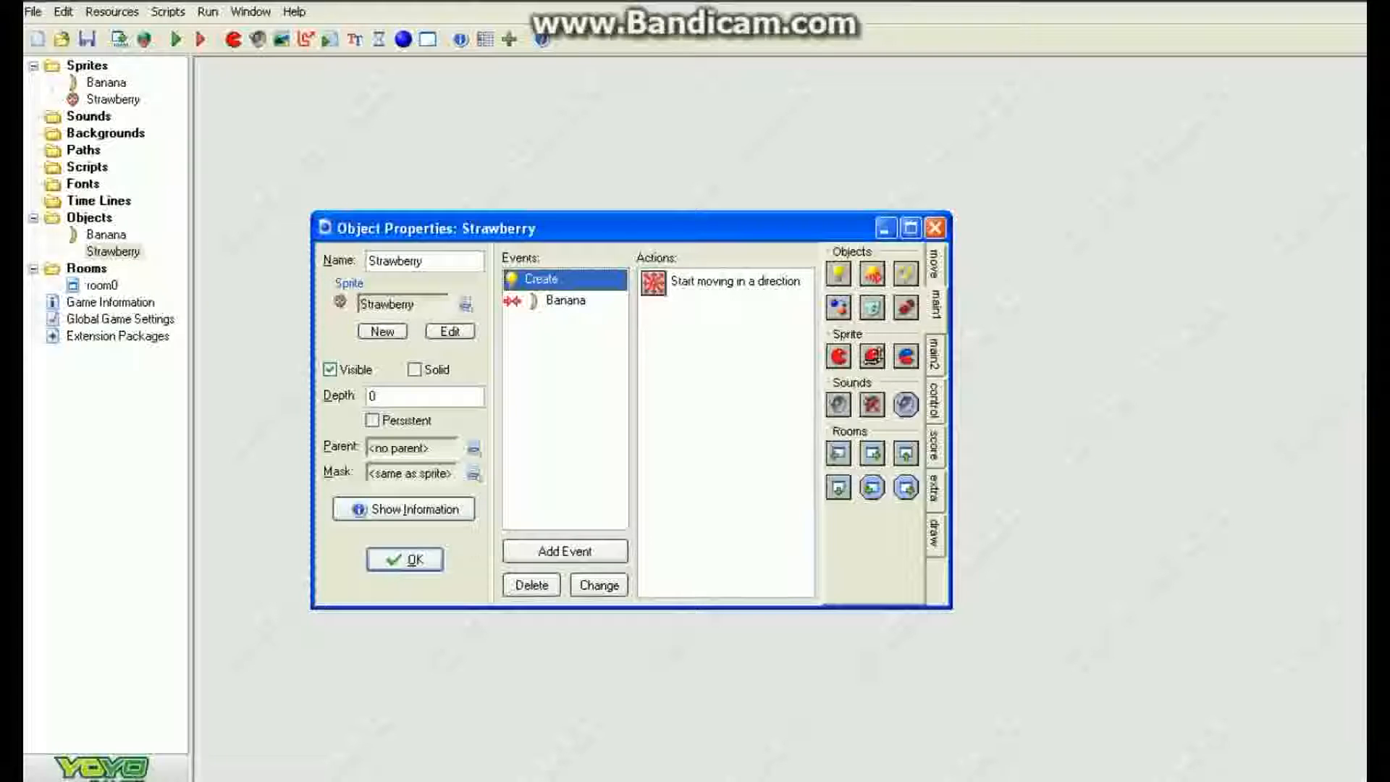
click(566, 300)
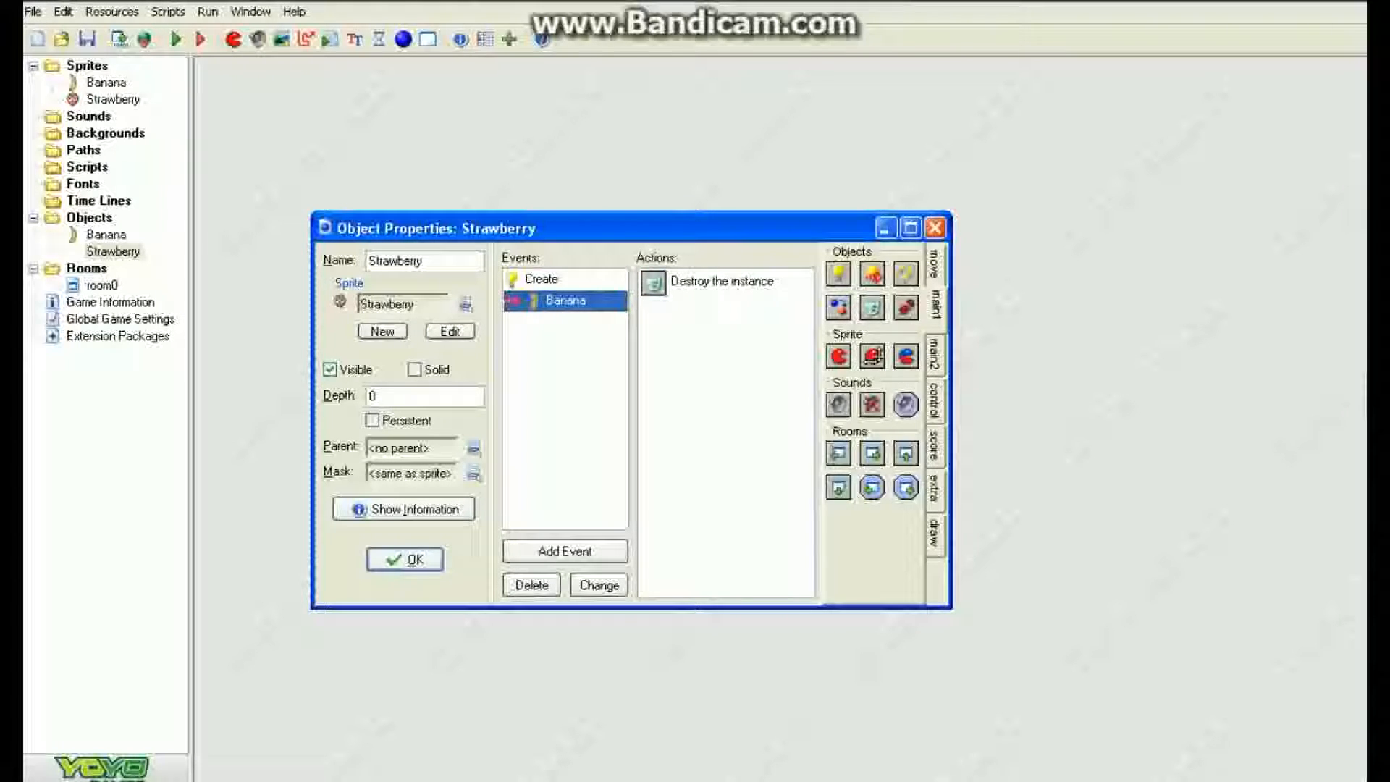
click(404, 559)
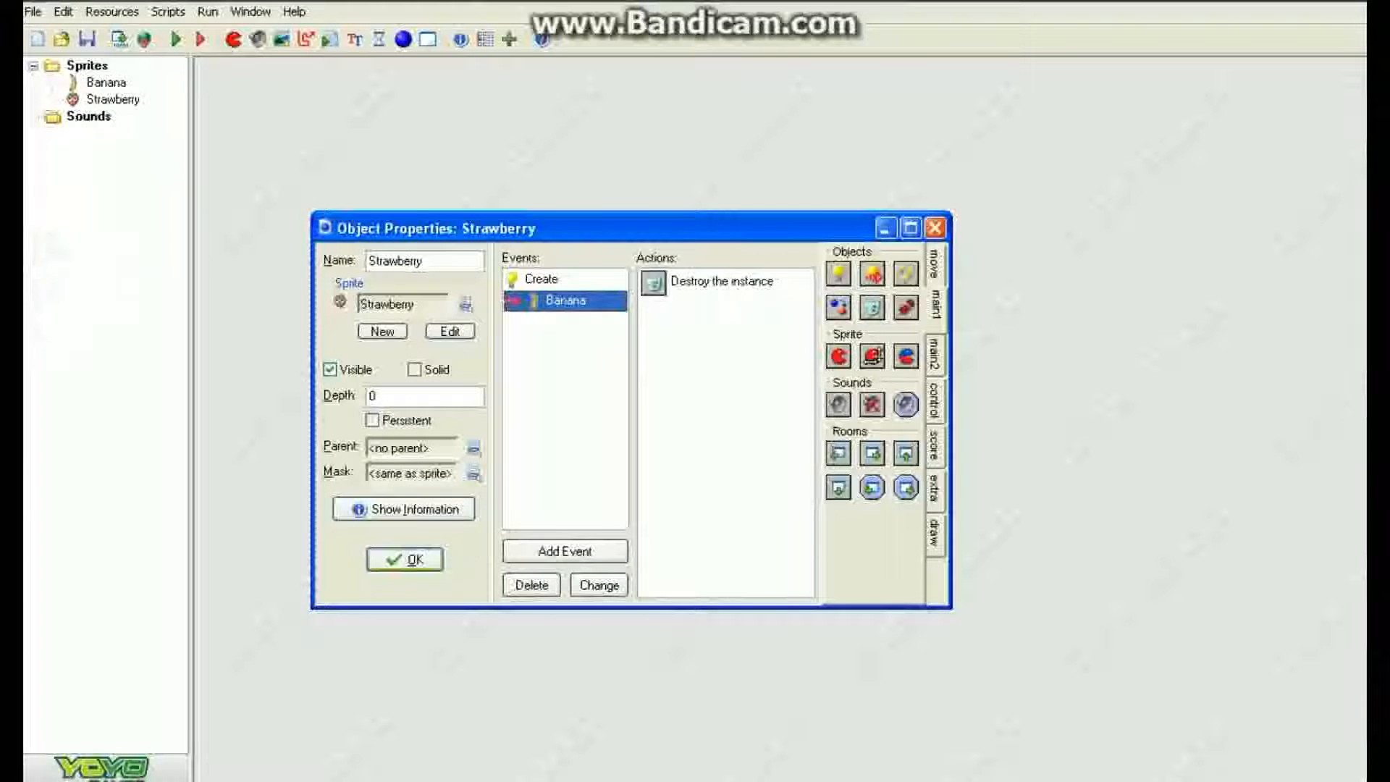
Open room0 and place four Strawberry instances among the bananas.
double_click(101, 285)
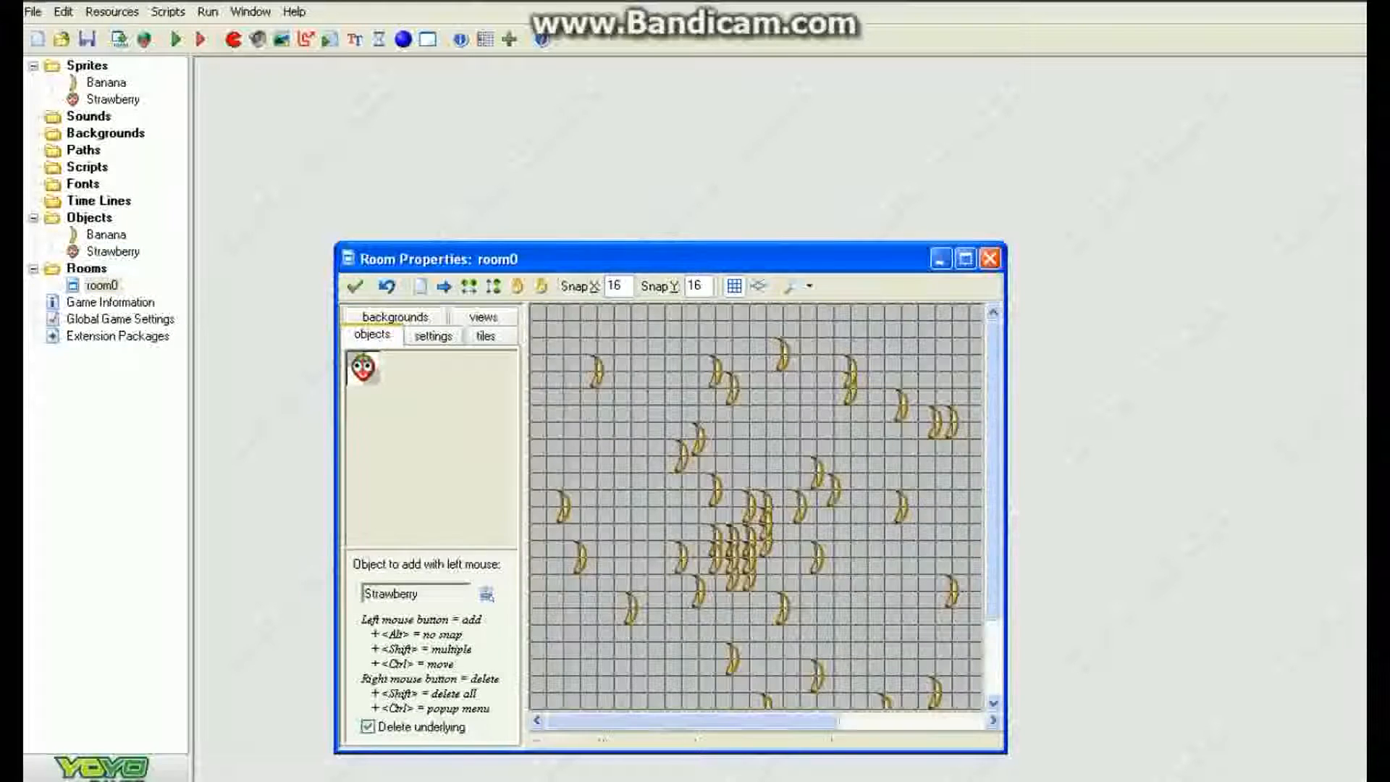
click(623, 329)
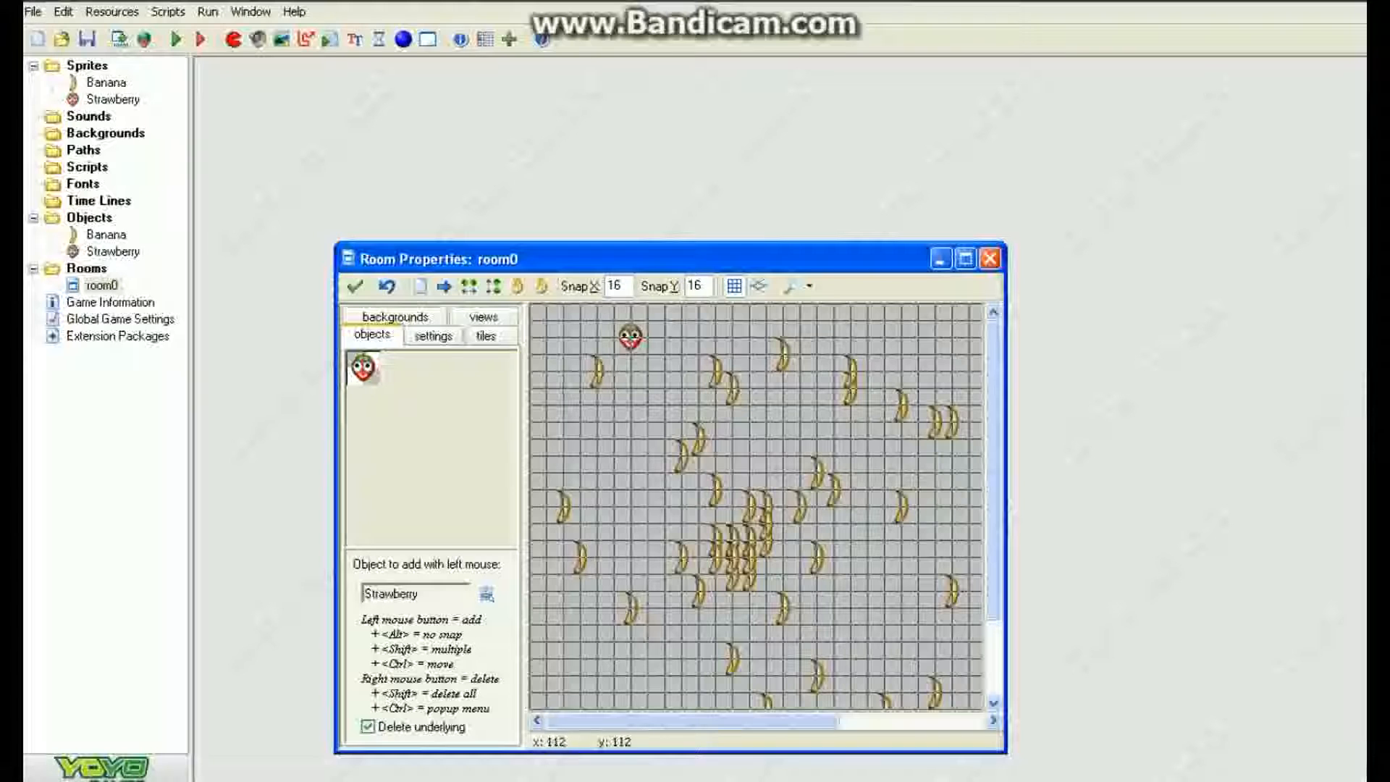
click(680, 522)
click(832, 422)
click(901, 489)
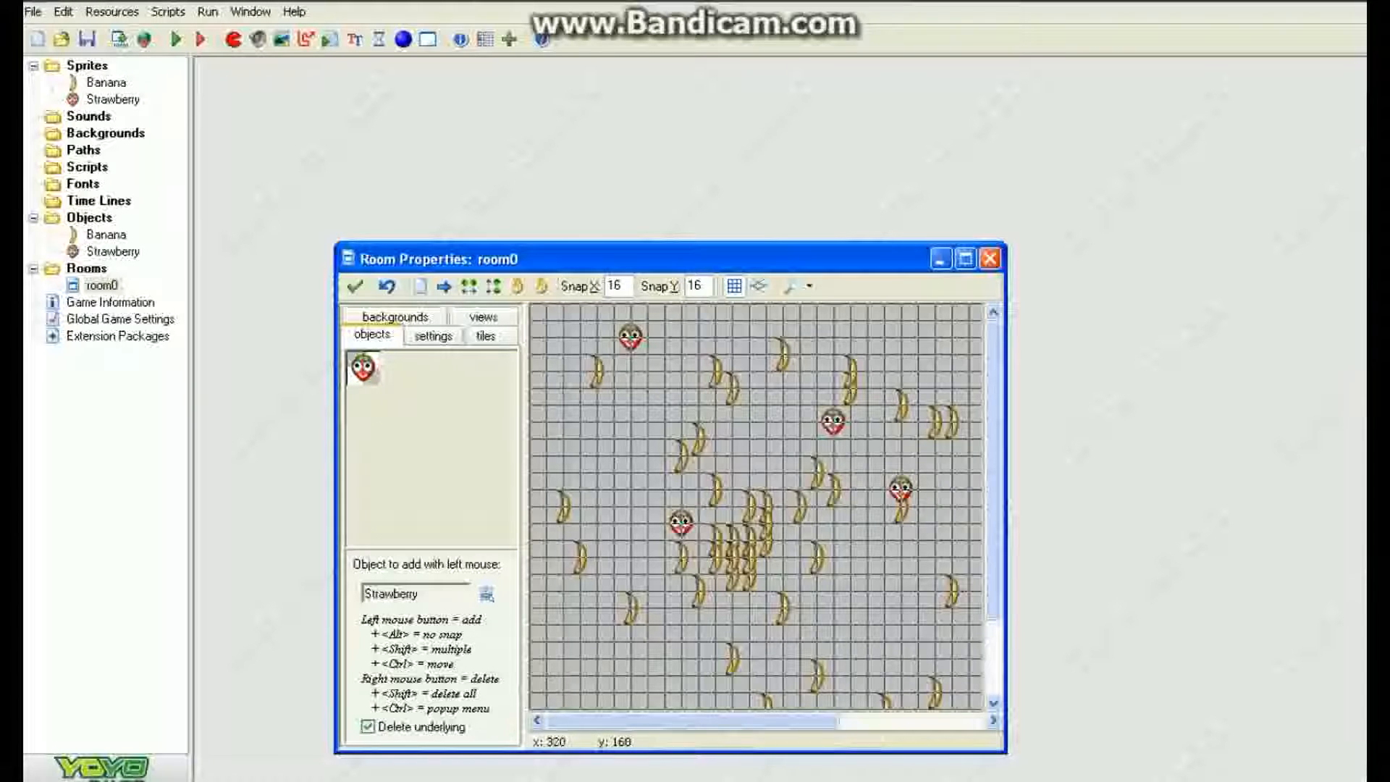
Turn off Delete underlying and place ten more Strawberry instances scattered across room0.
click(368, 726)
click(917, 590)
click(630, 657)
click(681, 658)
click(832, 590)
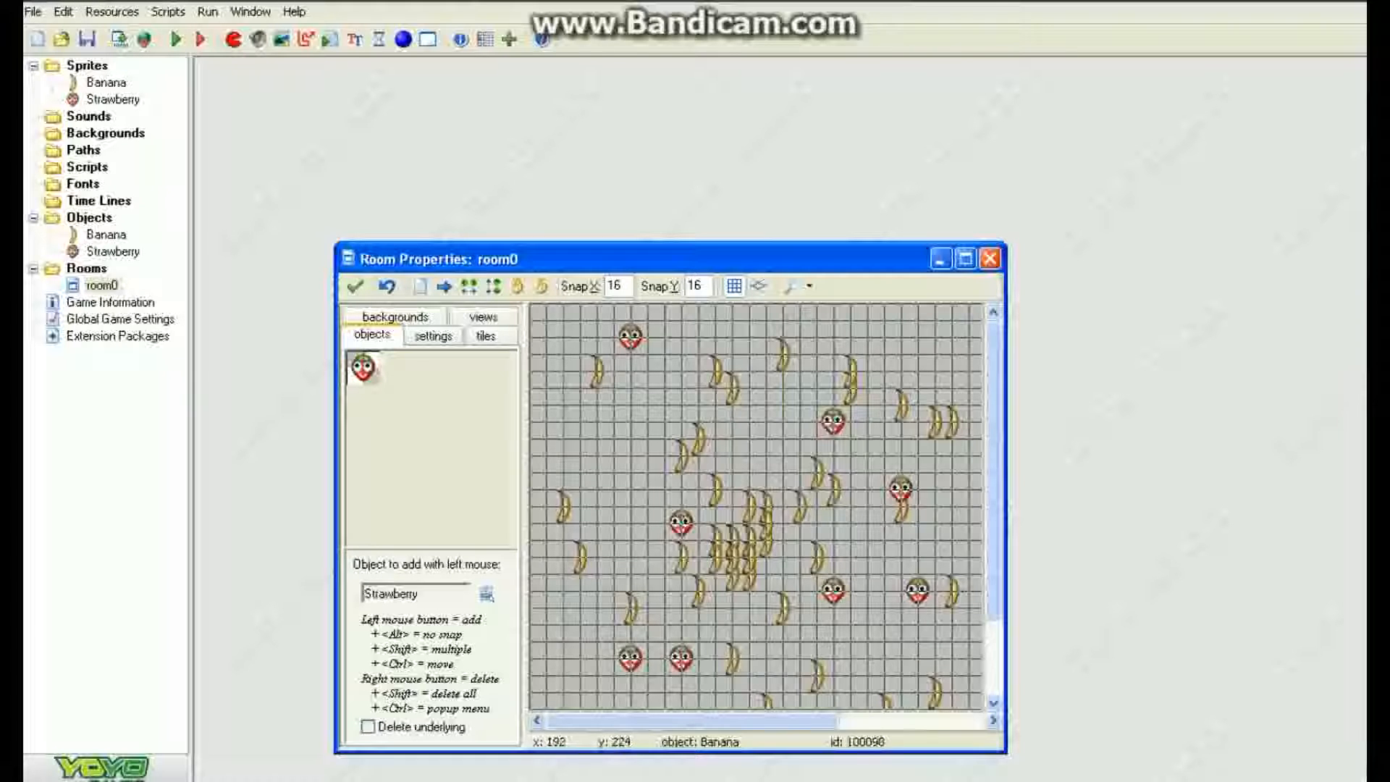
click(714, 540)
click(917, 539)
click(680, 455)
click(900, 354)
click(900, 675)
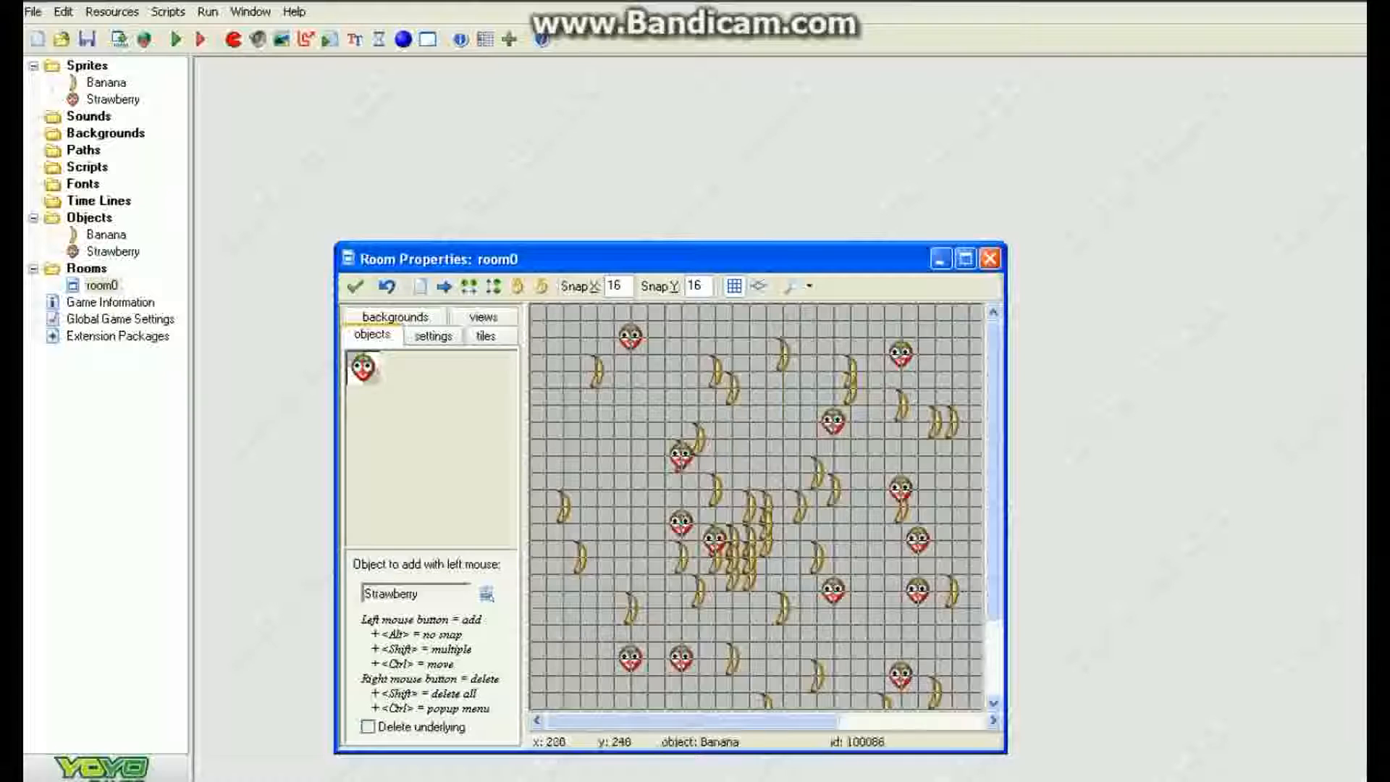
click(579, 455)
Confirm the room changes, run the game to test the strawberries with the bananas, and close the game.
click(355, 286)
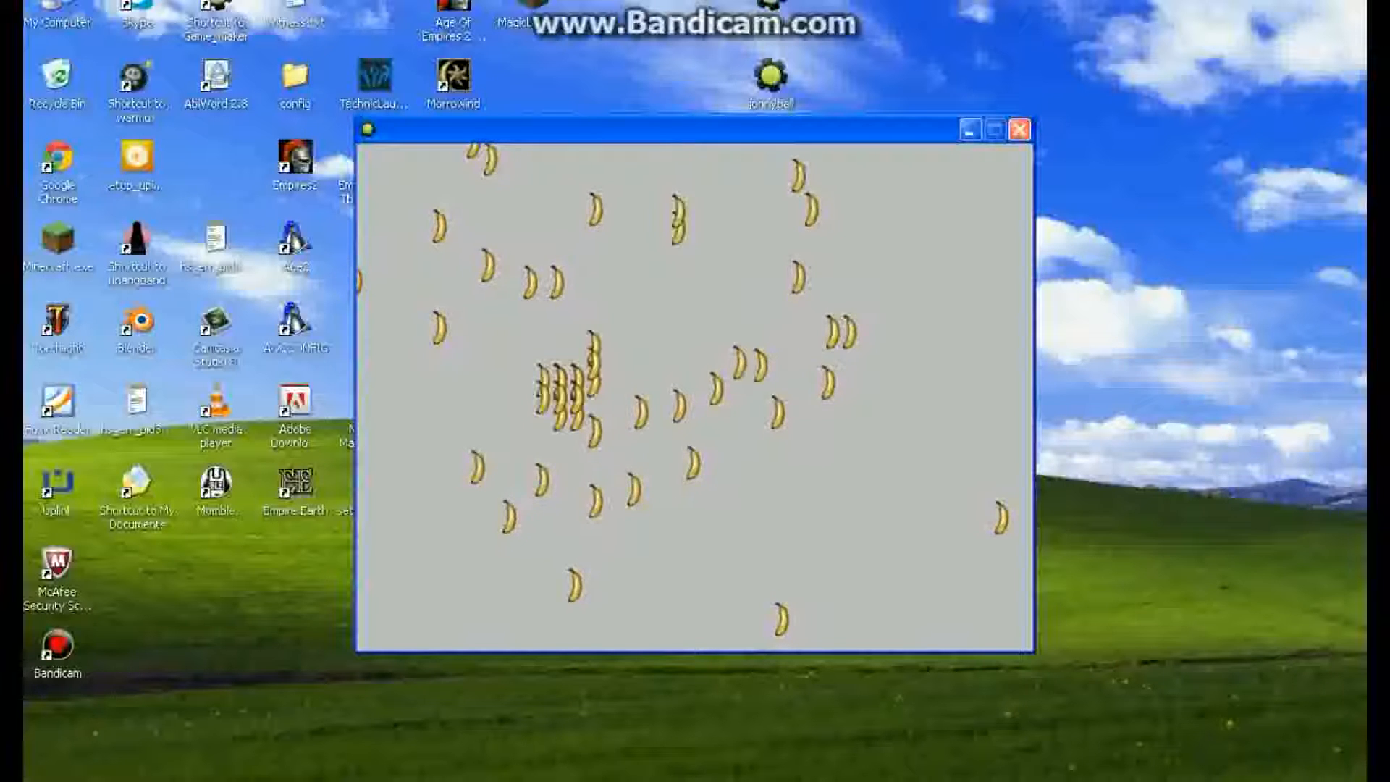
key(Escape)
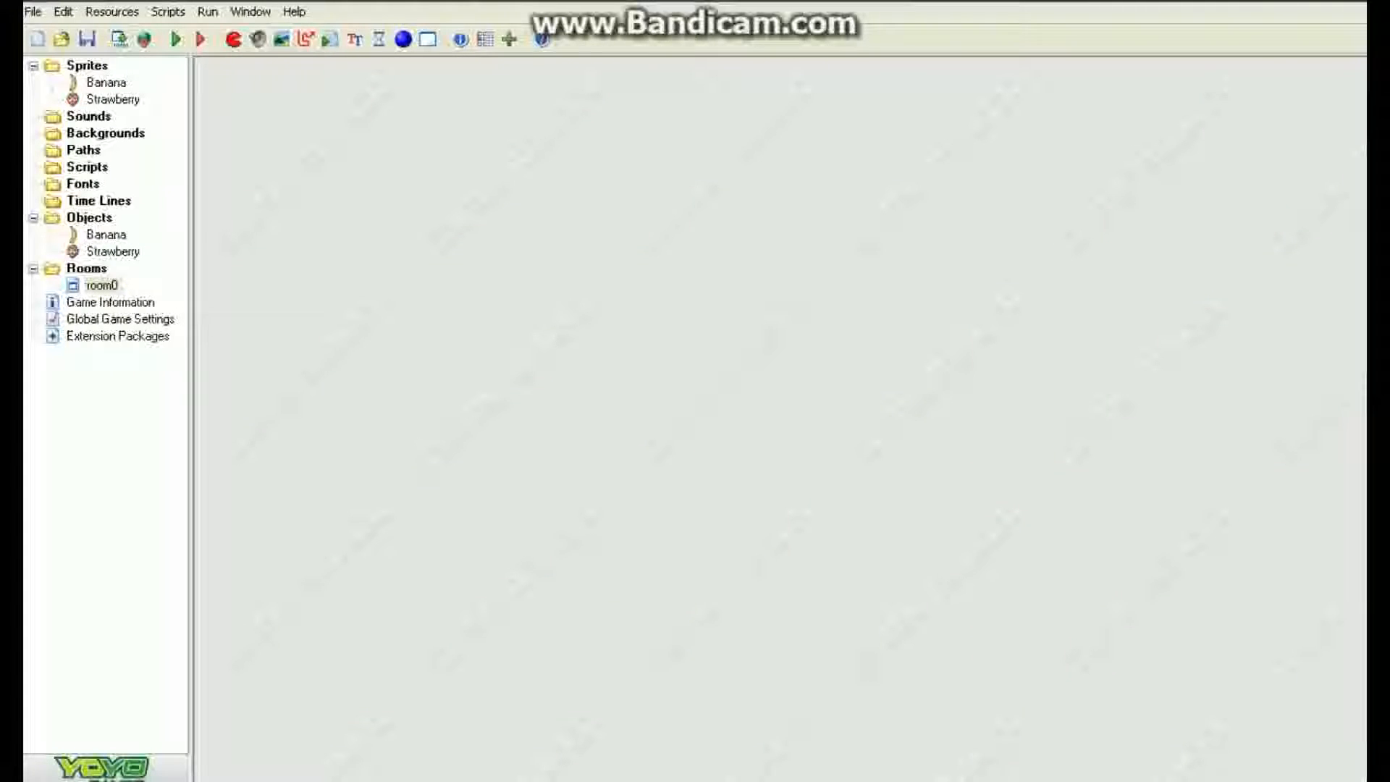
Create a background named Wood with the image wood.png.
click(282, 39)
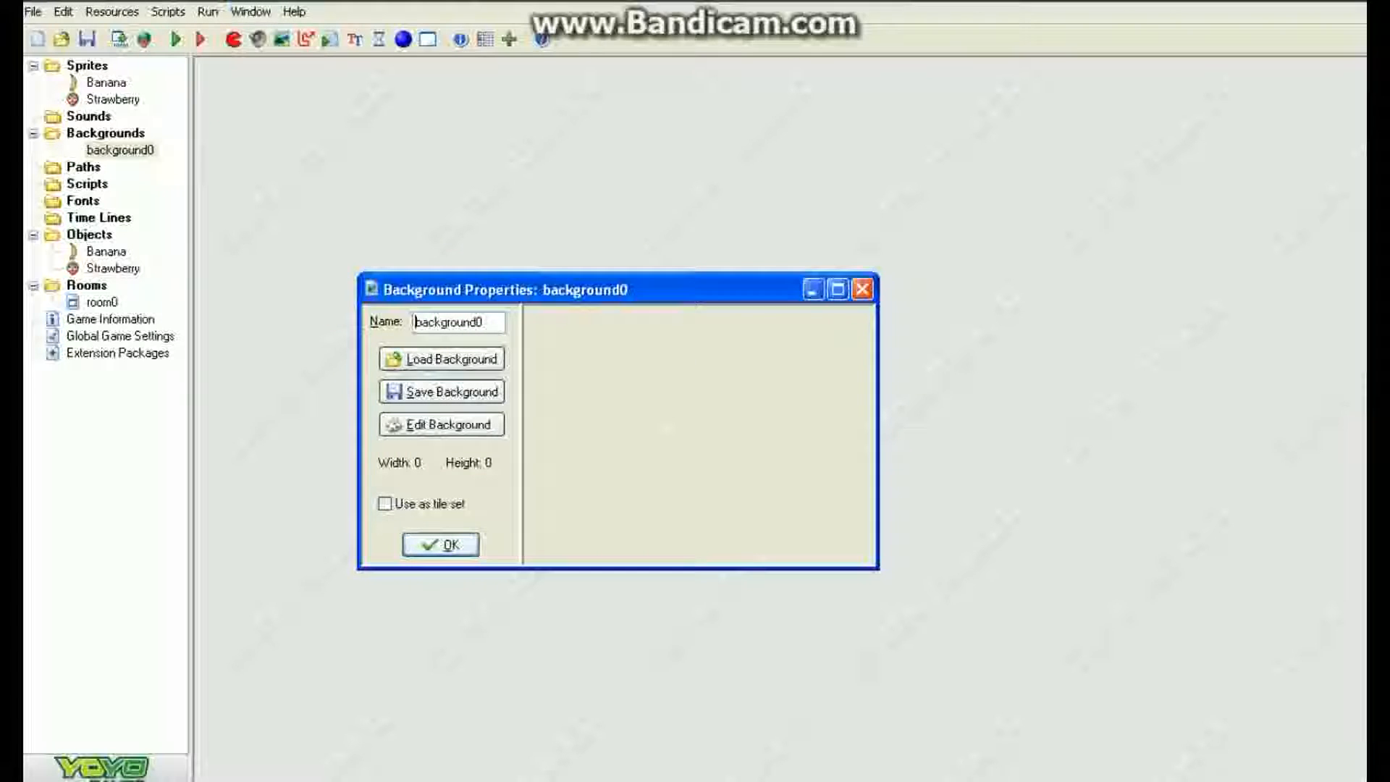
drag(486, 323, 414, 323)
text(Wood)
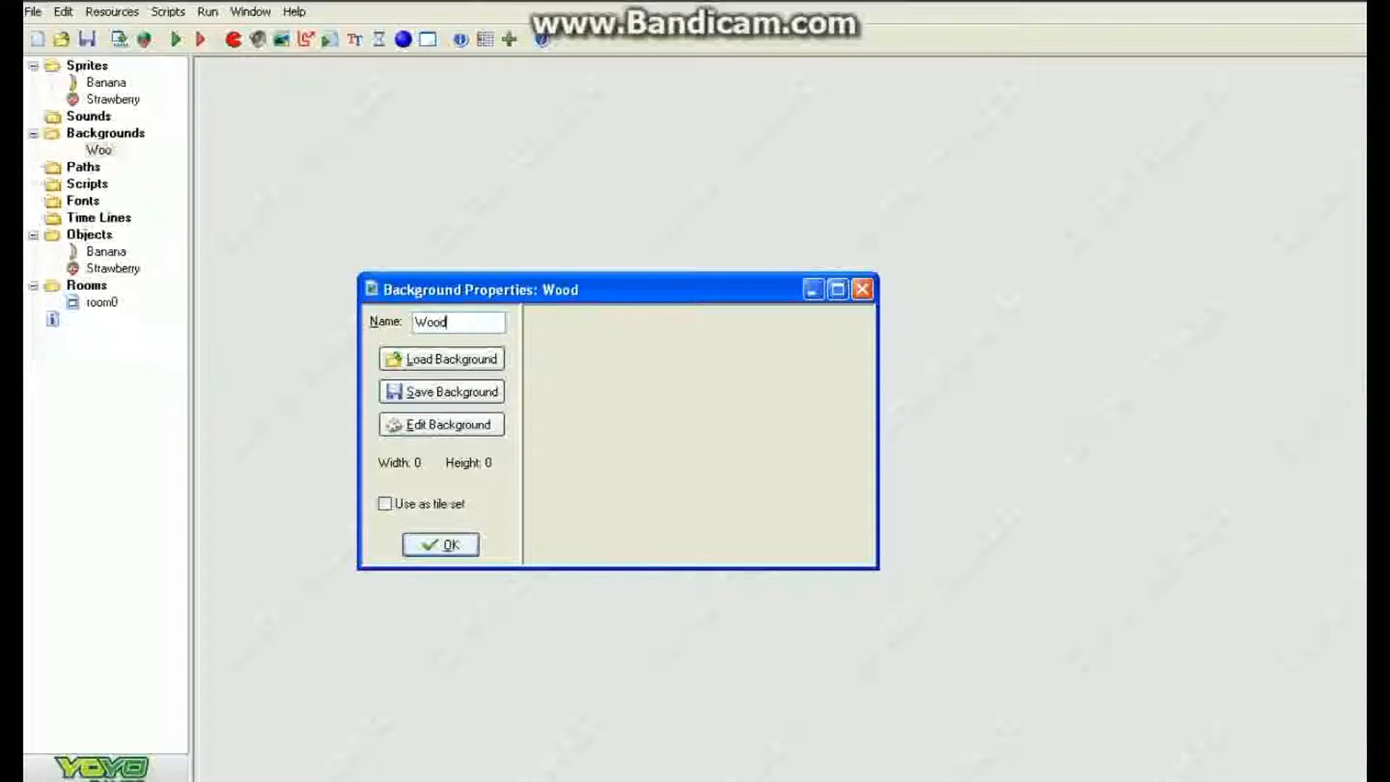
click(442, 360)
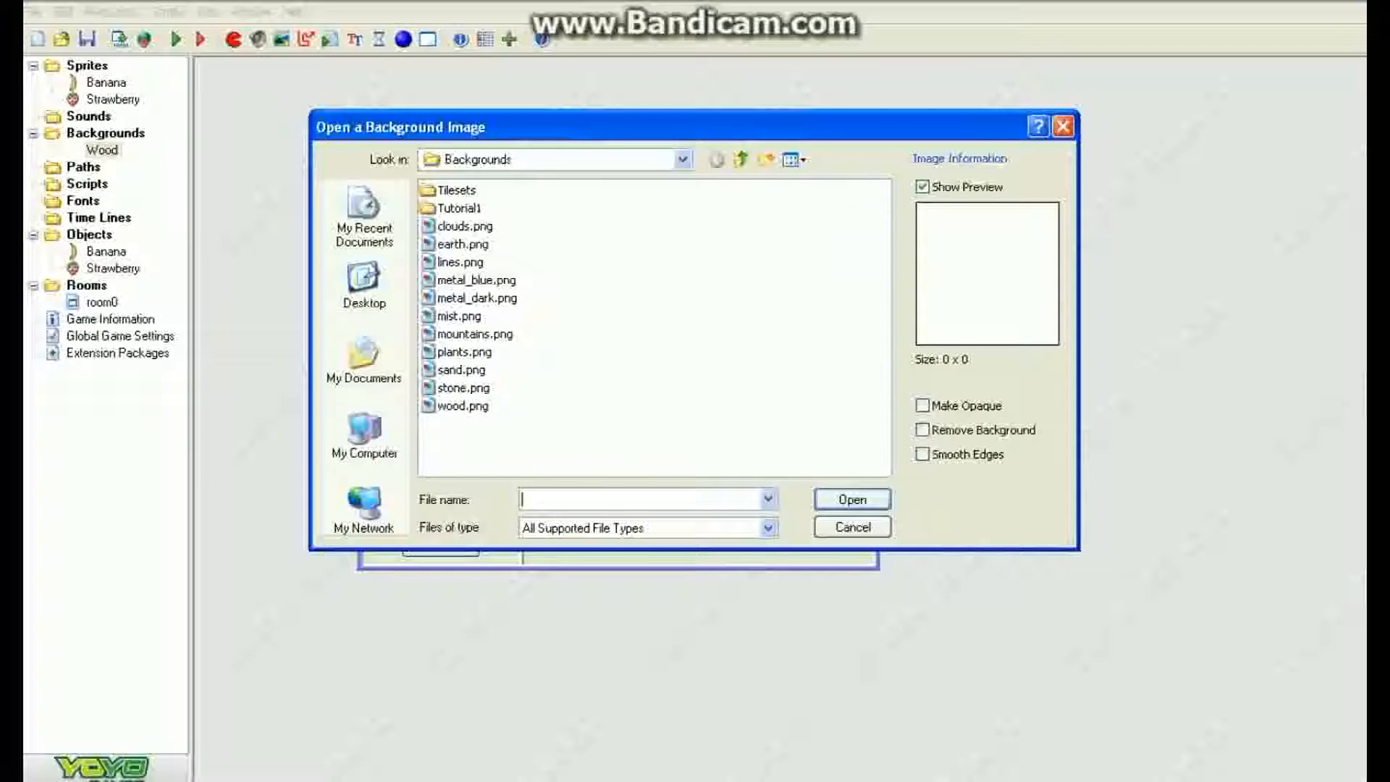
click(464, 406)
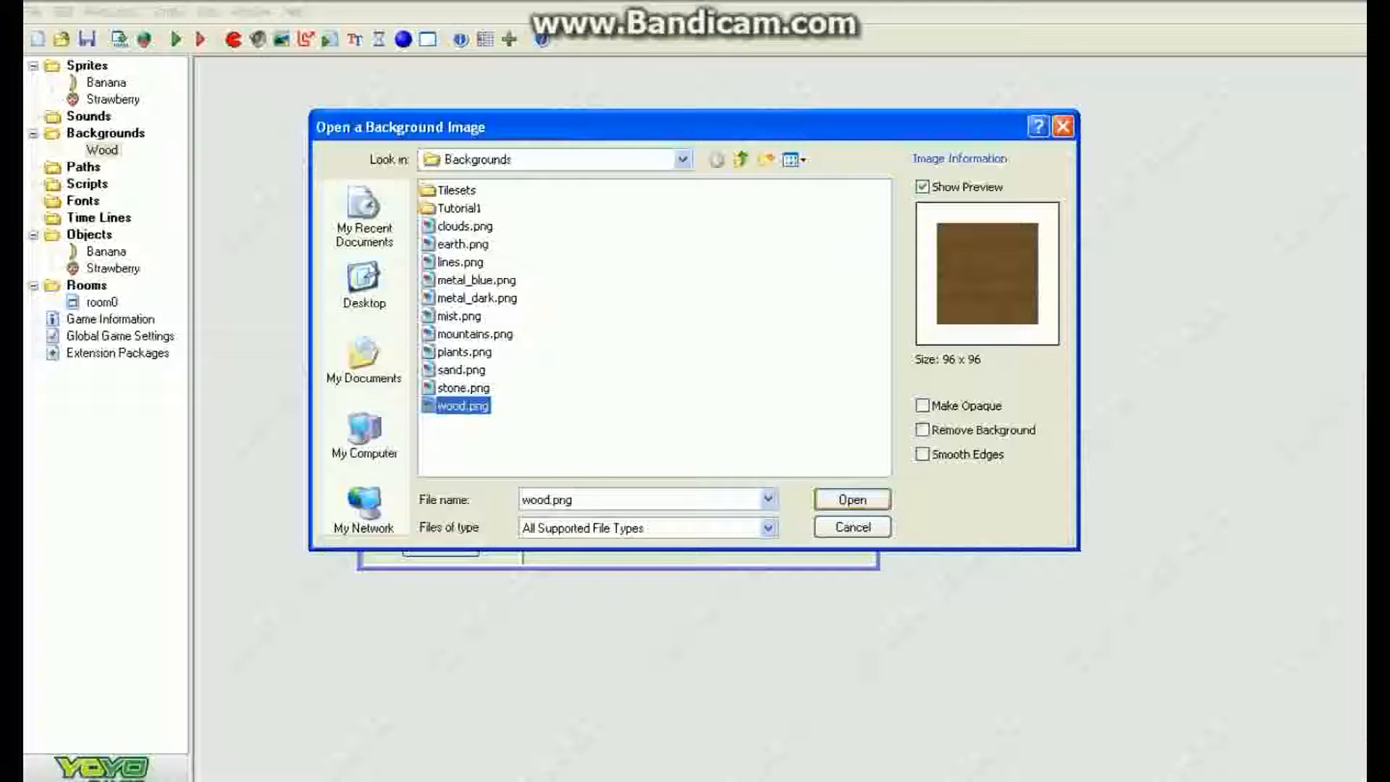
click(853, 500)
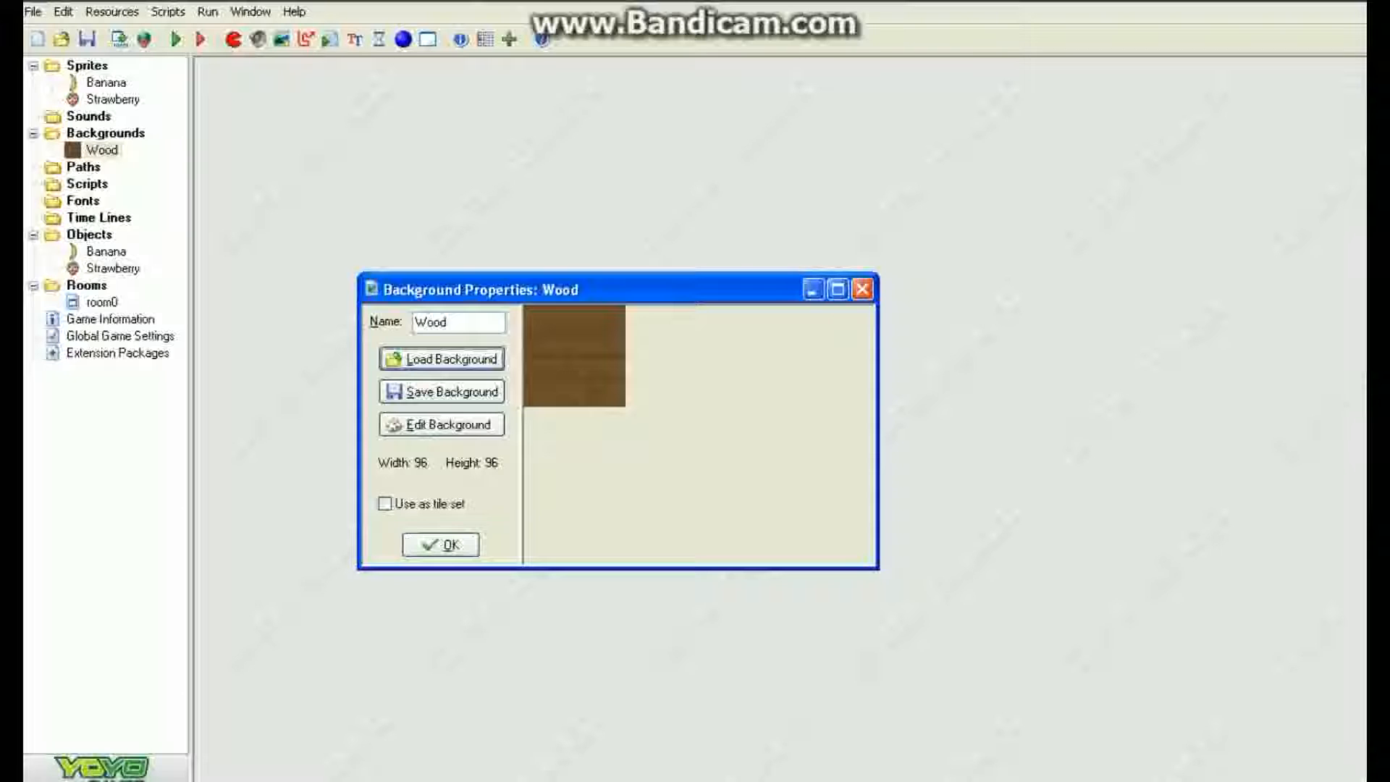
click(441, 544)
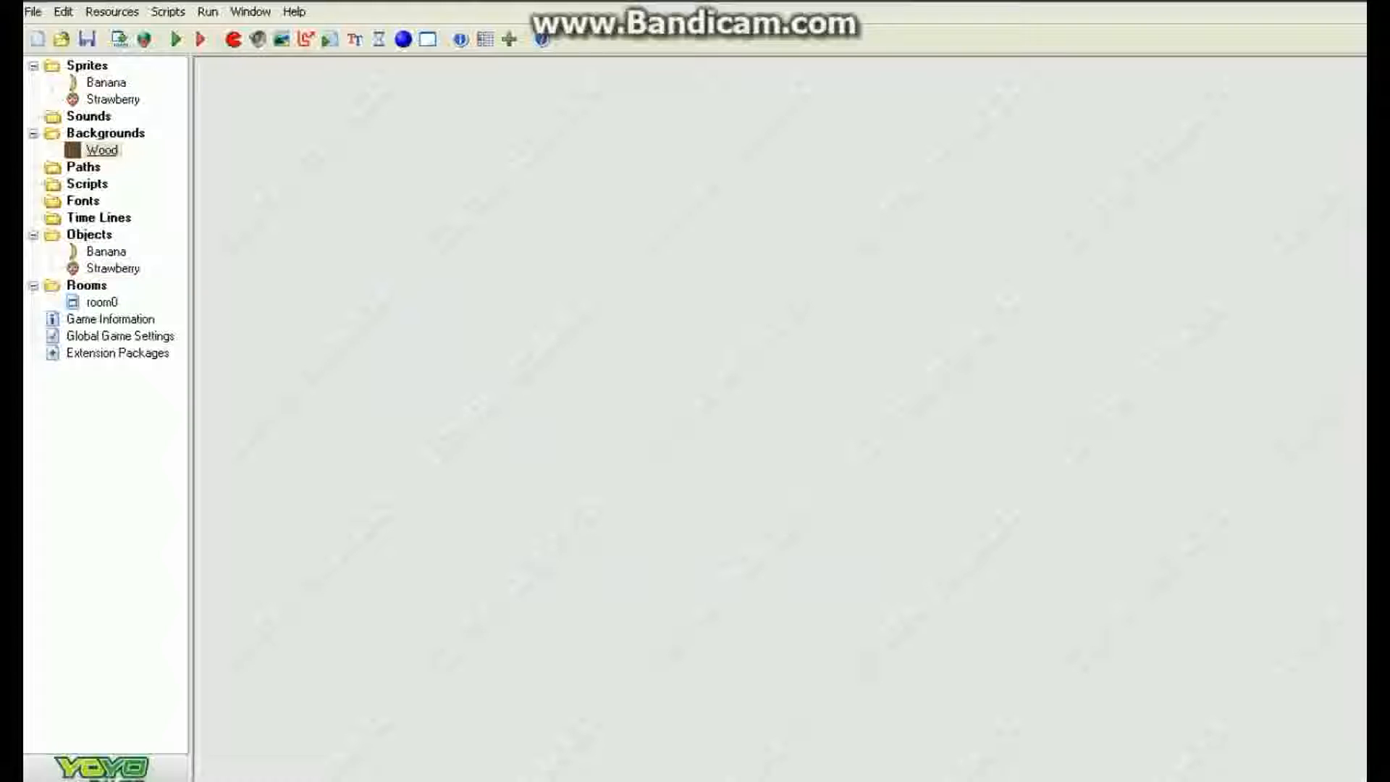
Assign the Wood background to Background 0 of room0 and confirm the room.
double_click(102, 302)
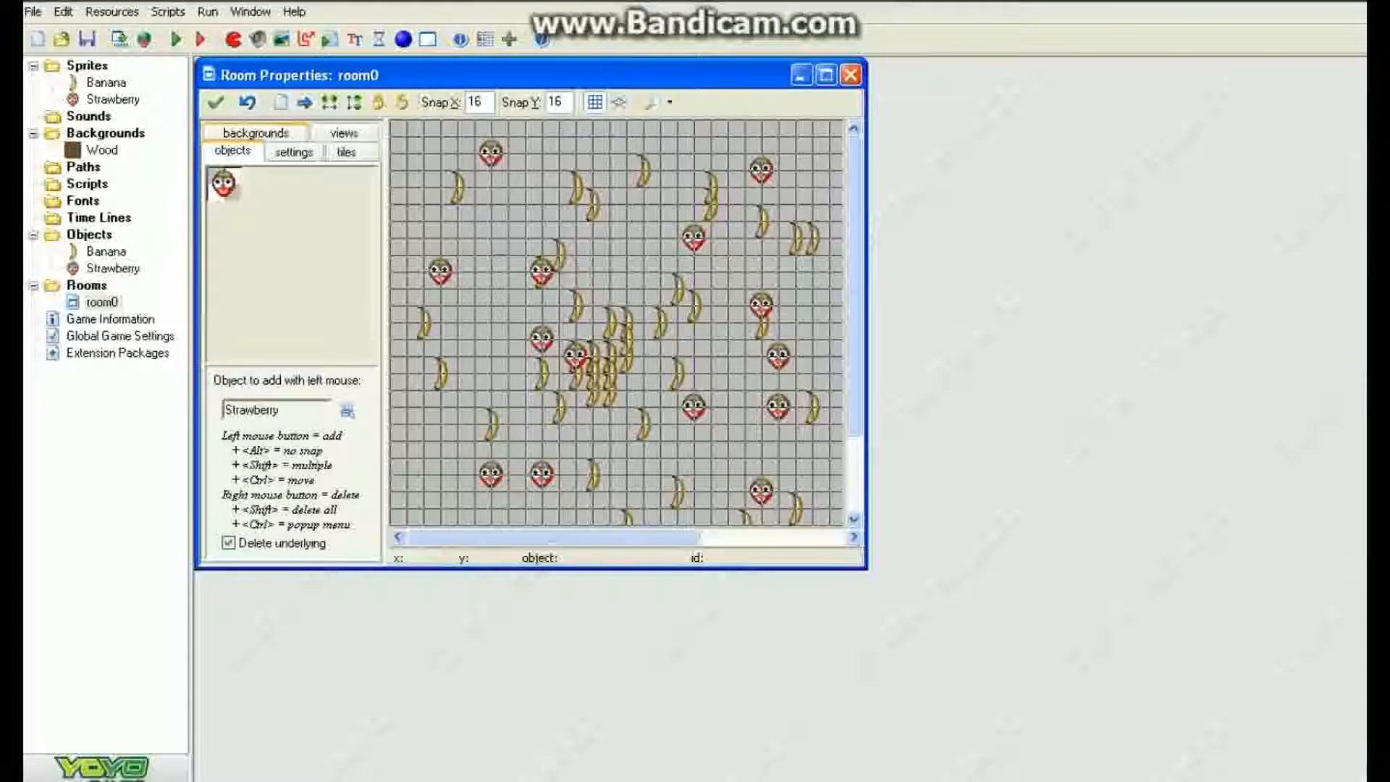
click(255, 133)
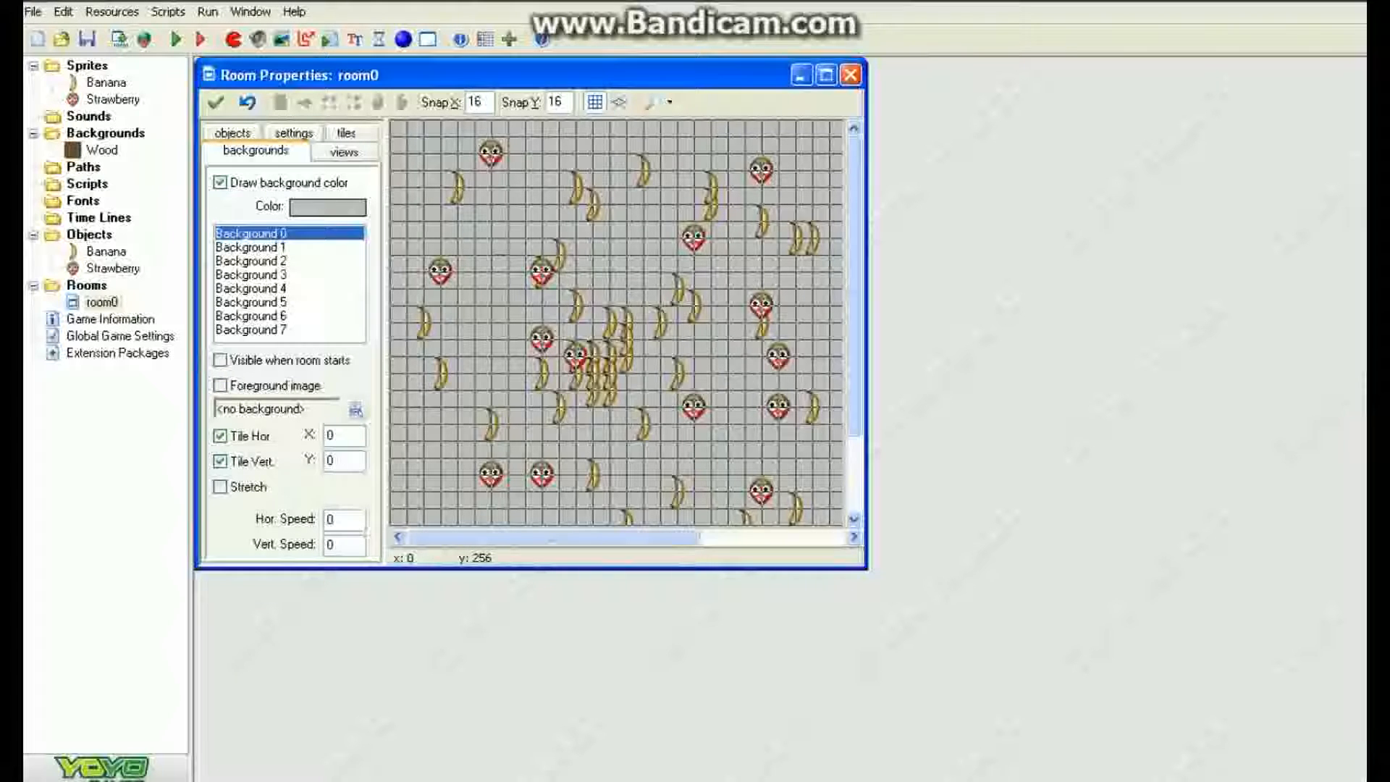
click(356, 409)
click(395, 438)
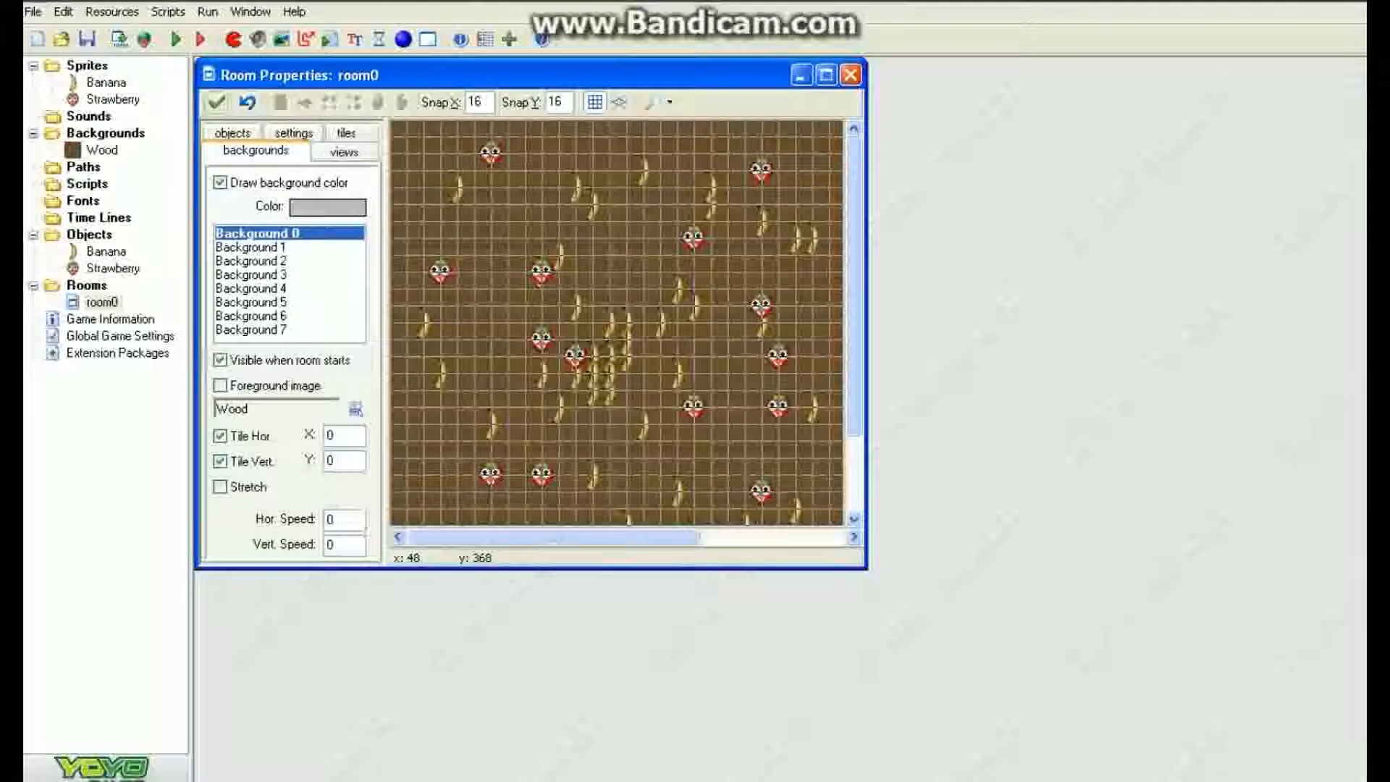
click(215, 102)
Run the game to test it with the wood background, and close the game.
key(F5)
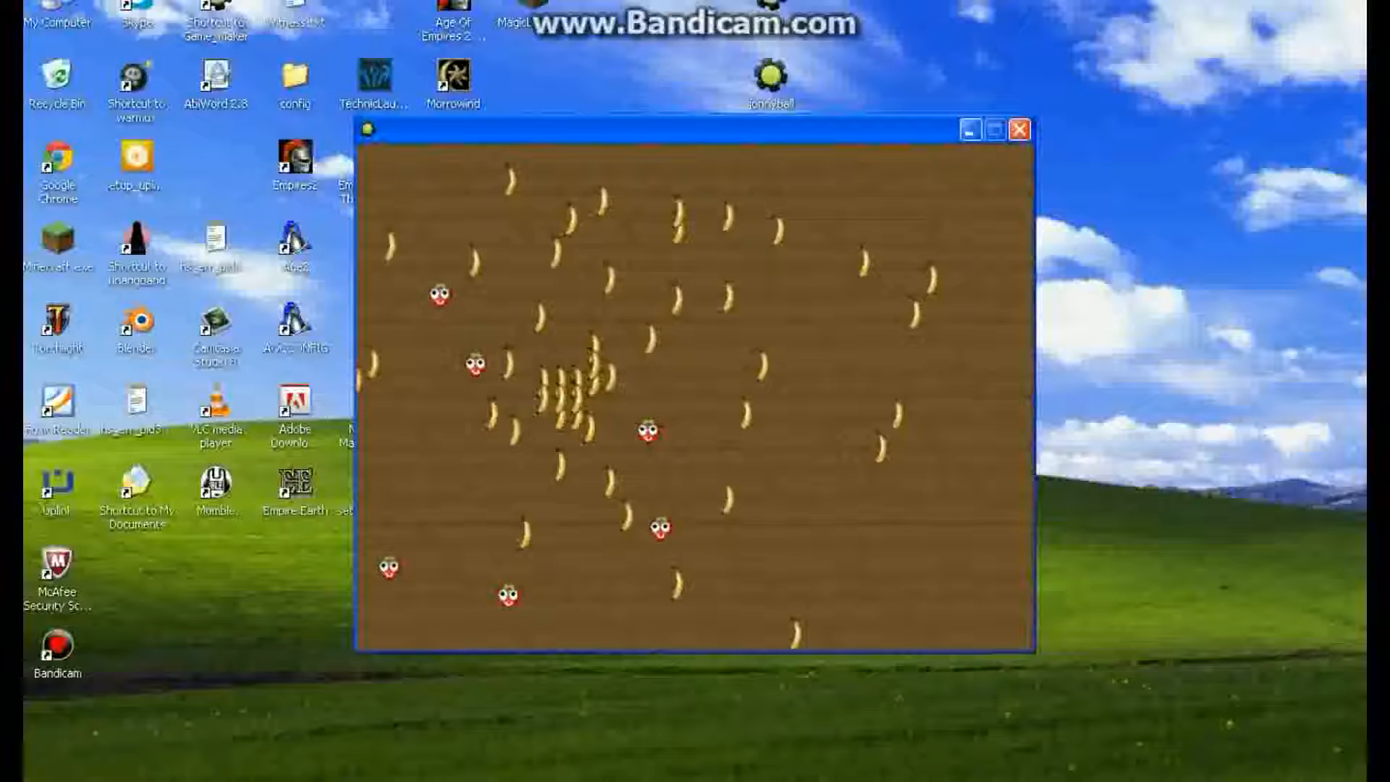
key(Escape)
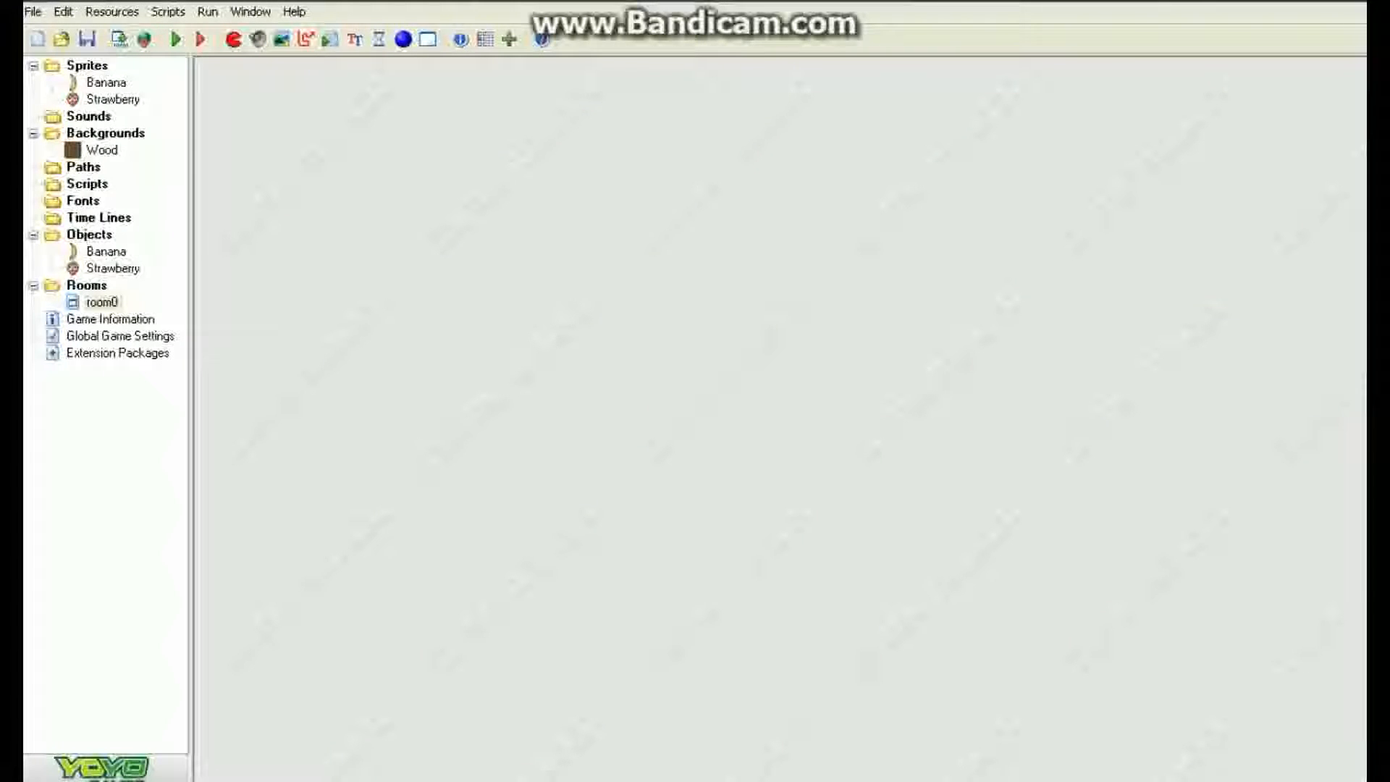
Create a sound named SOund1 with the file breaking.wav and confirm it.
key(ctrl+shift+u)
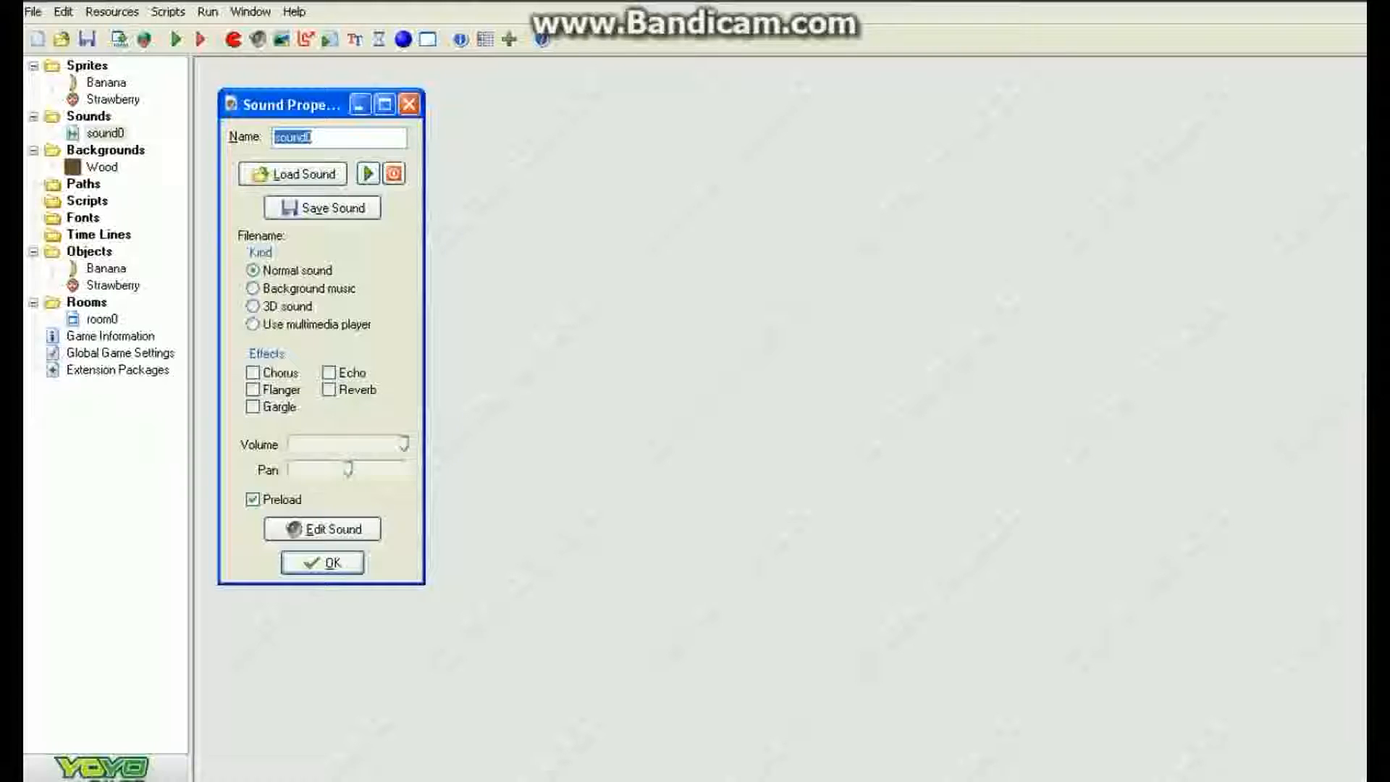
text(SOund1)
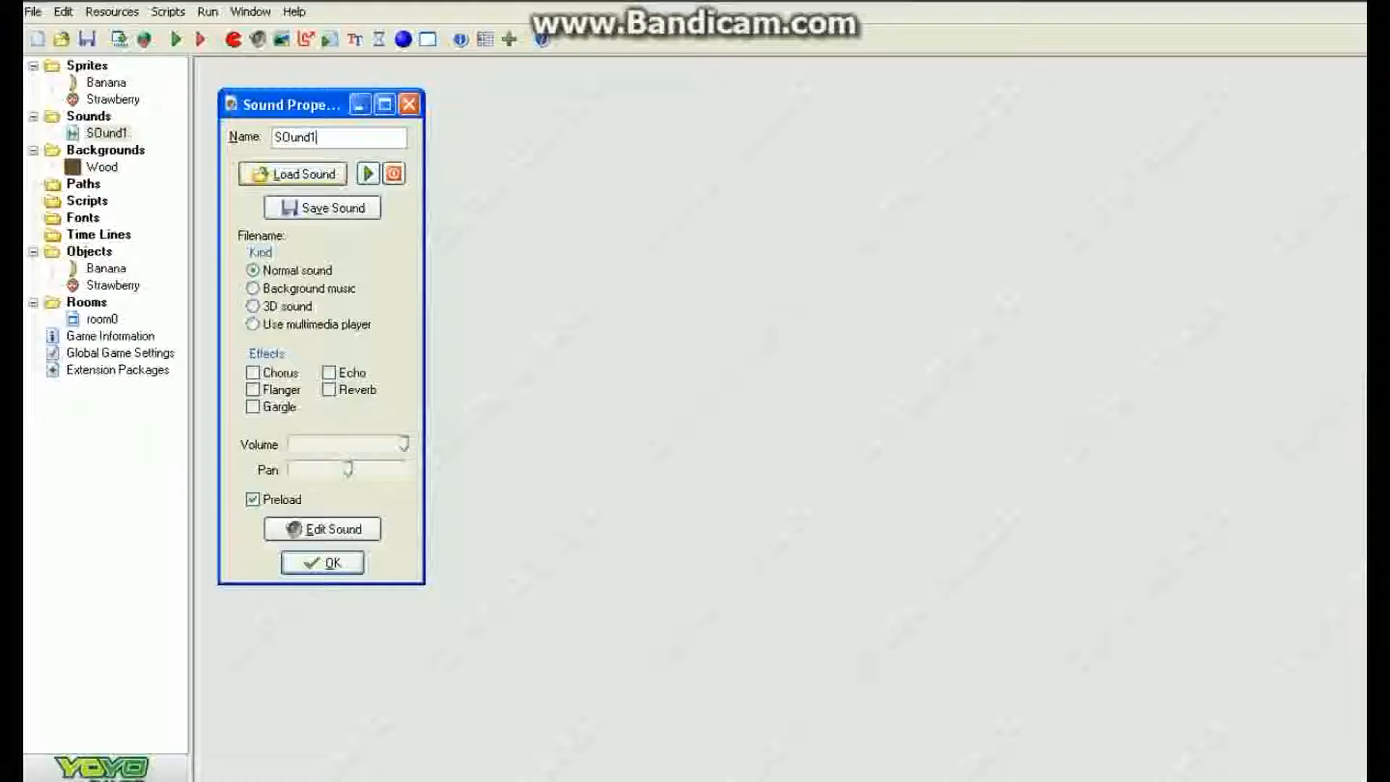
click(294, 174)
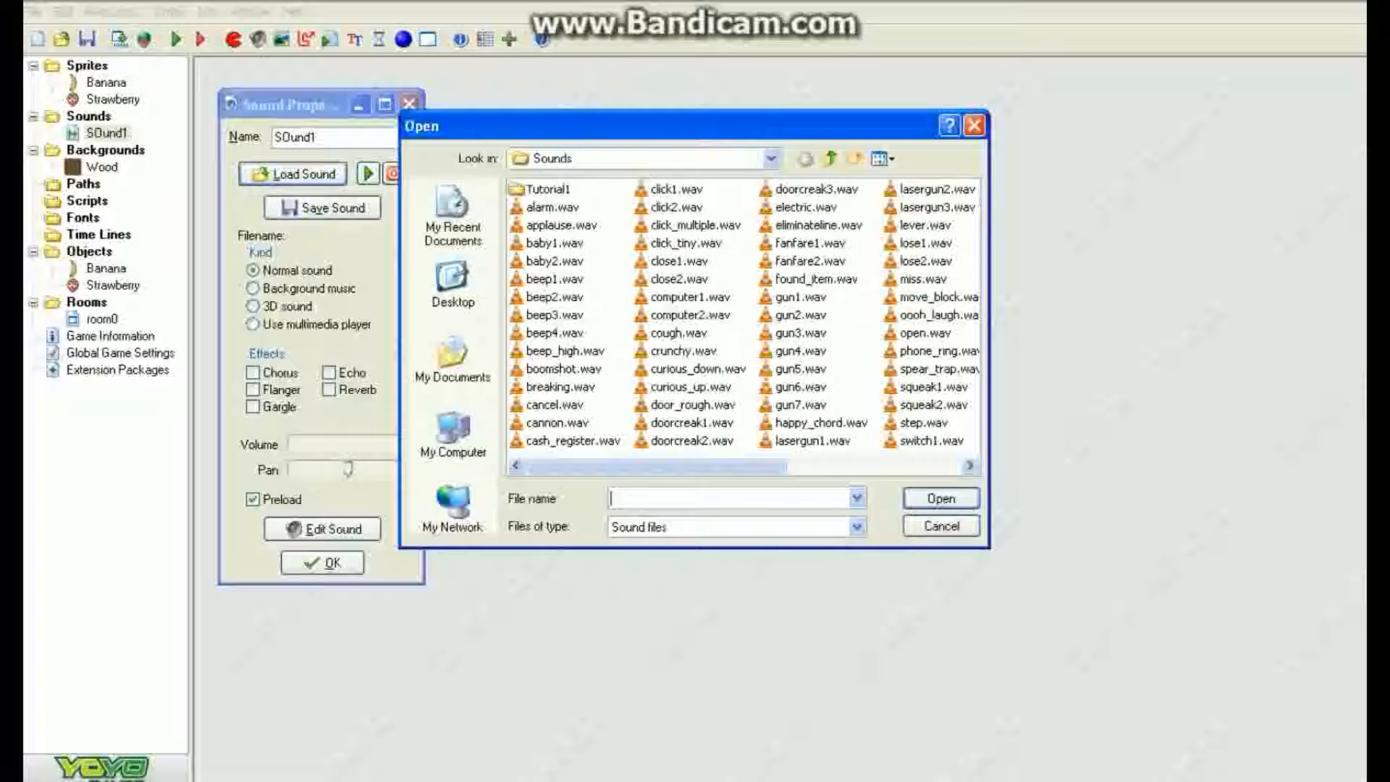
drag(656, 467, 770, 466)
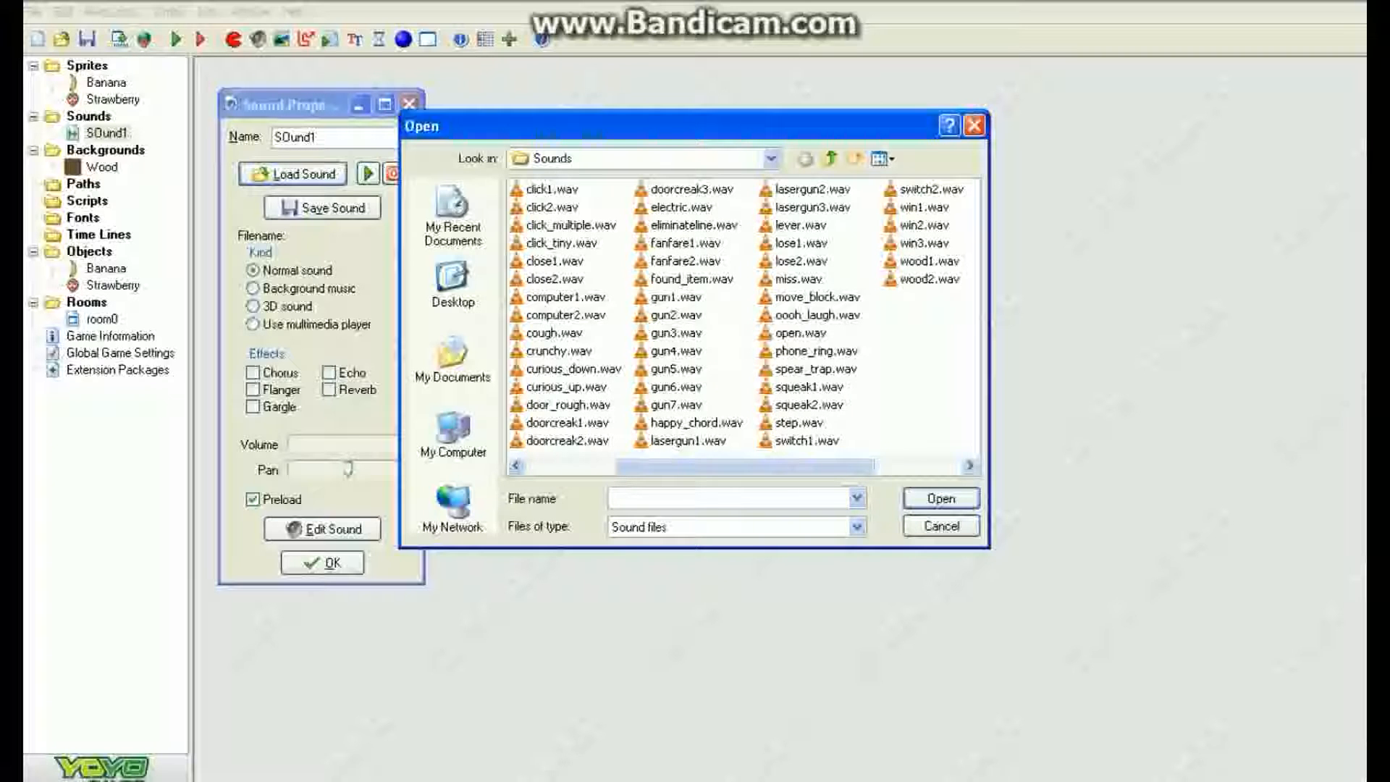
drag(770, 467, 677, 466)
click(562, 387)
click(941, 499)
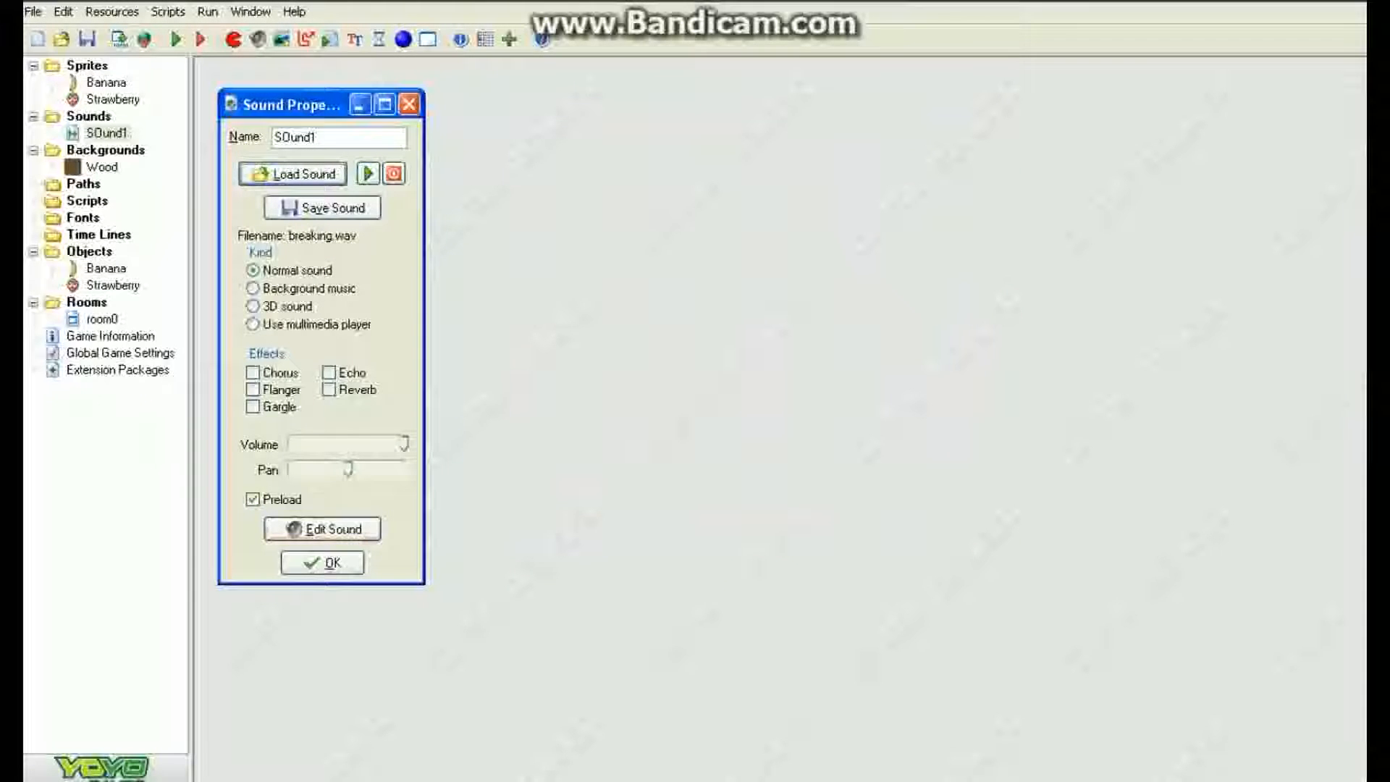
click(322, 562)
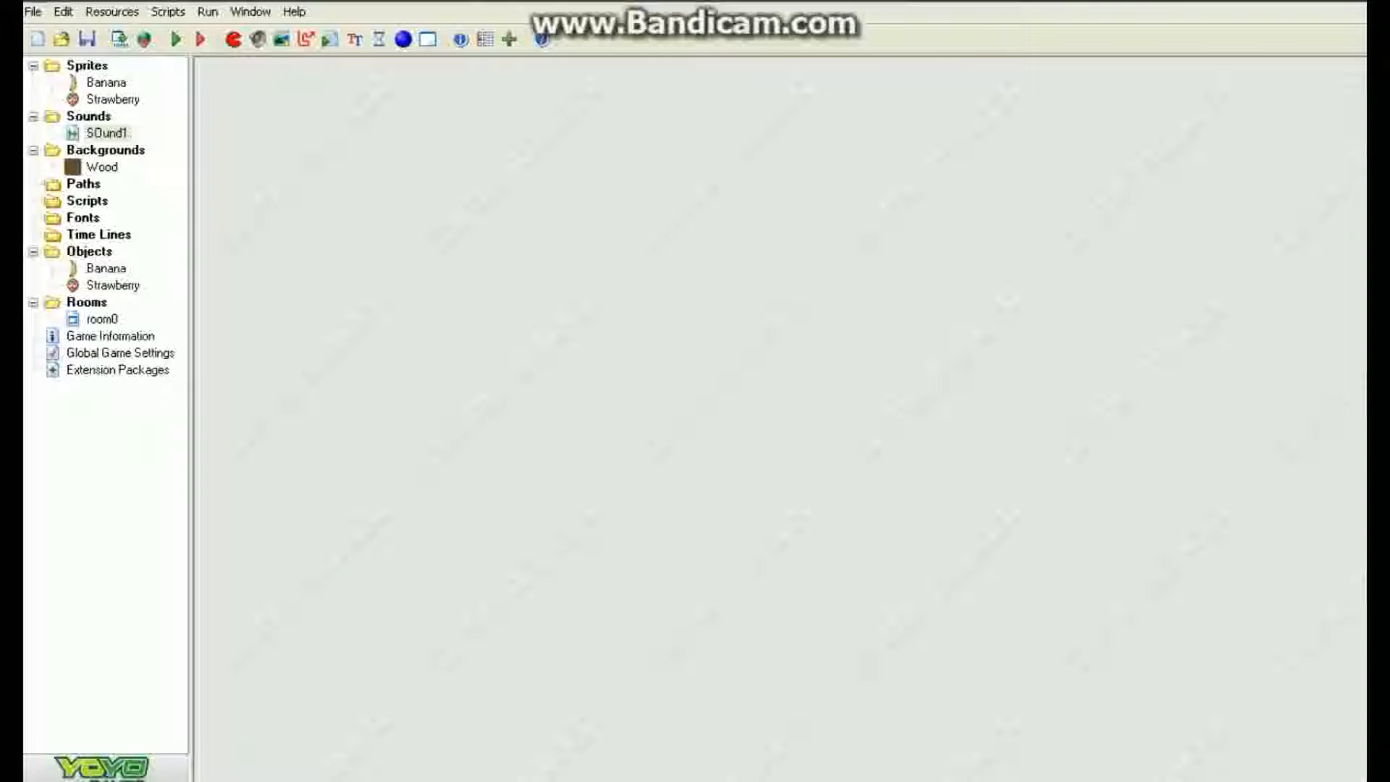
Add a Play Sound action for SOund1 with loop false to the Strawberry object's collision event with Banana, and confirm the object.
double_click(106, 268)
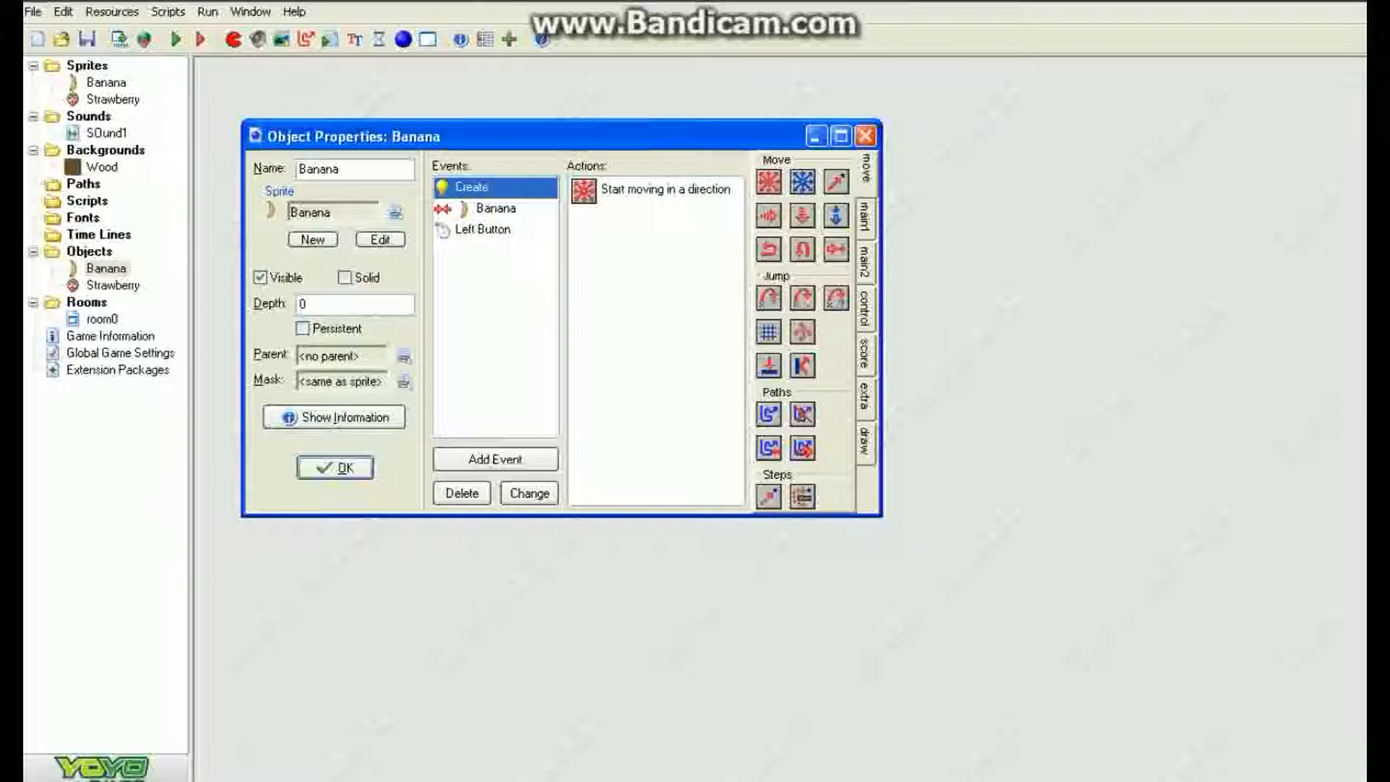
click(335, 468)
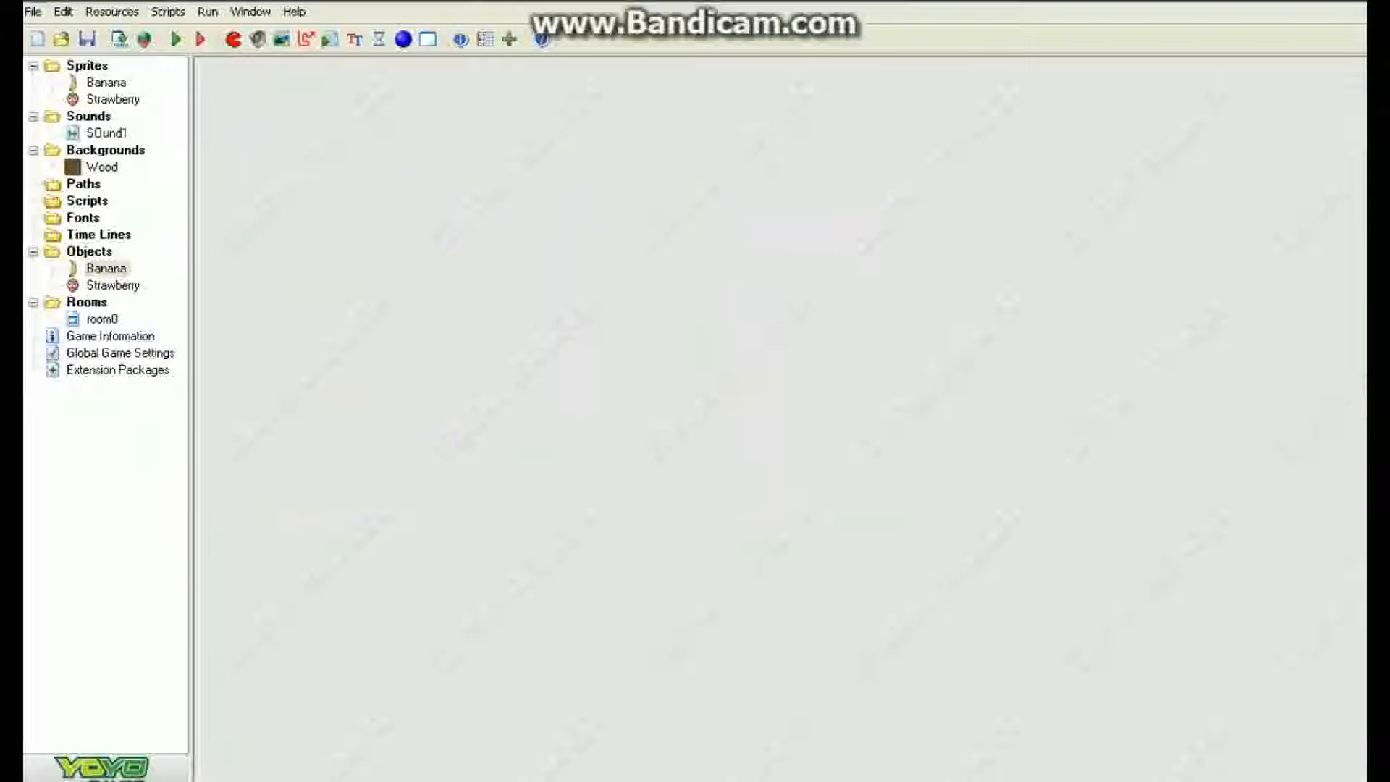
double_click(113, 285)
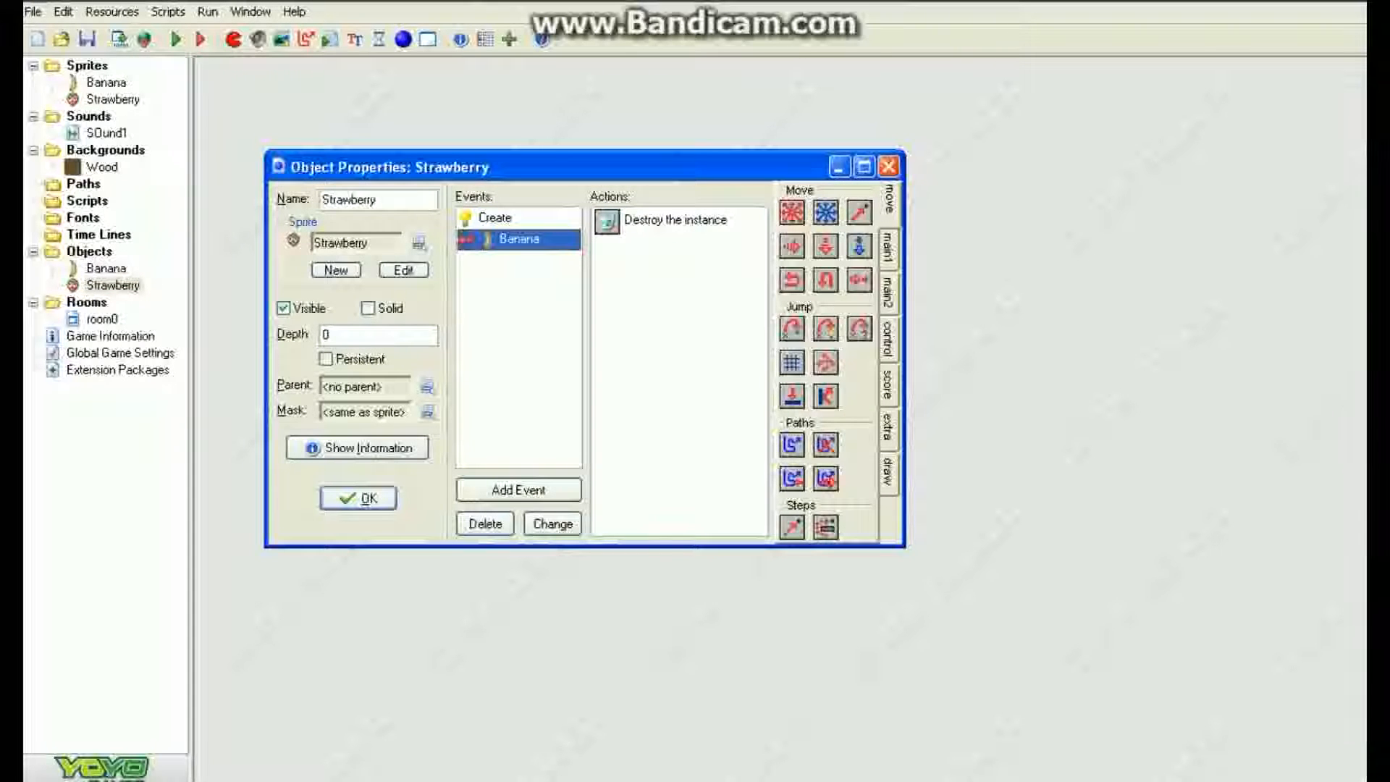
click(889, 293)
click(888, 339)
click(889, 385)
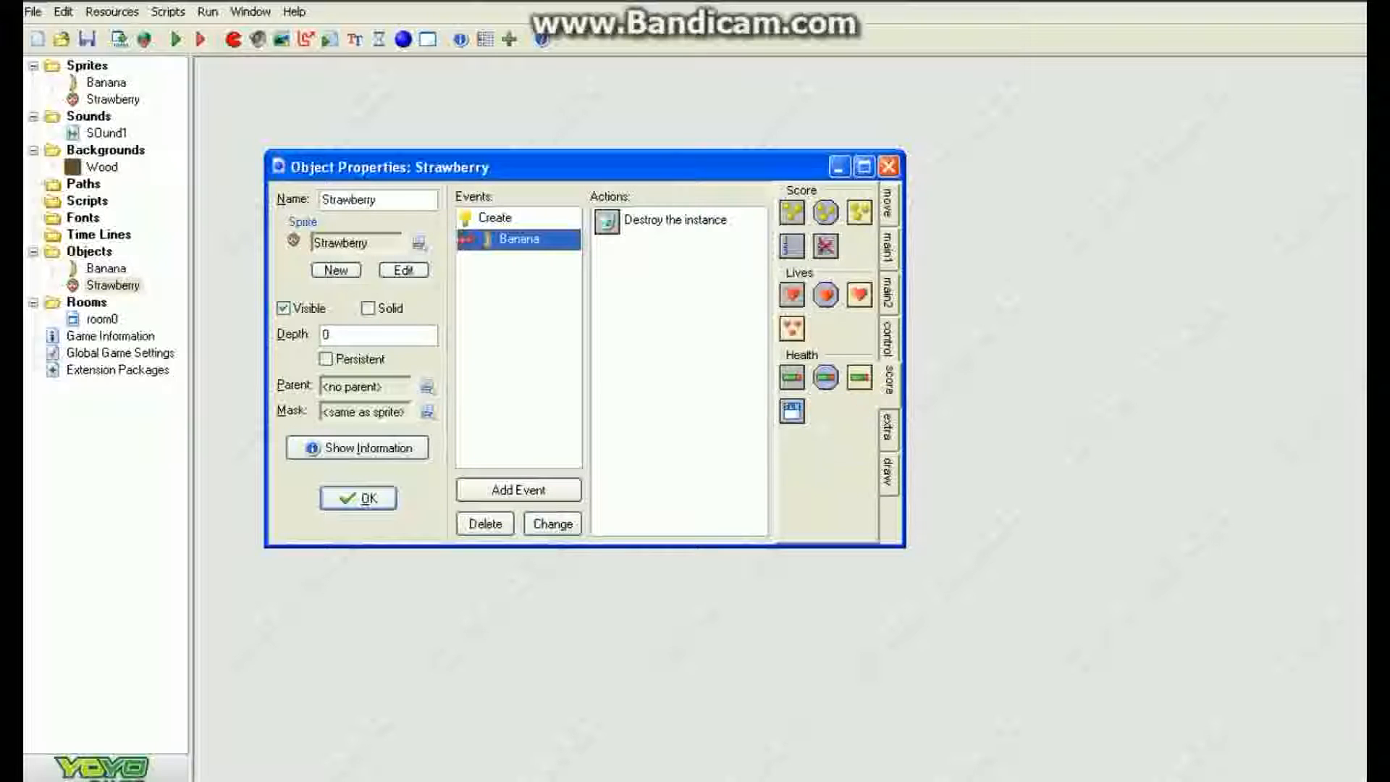
click(888, 428)
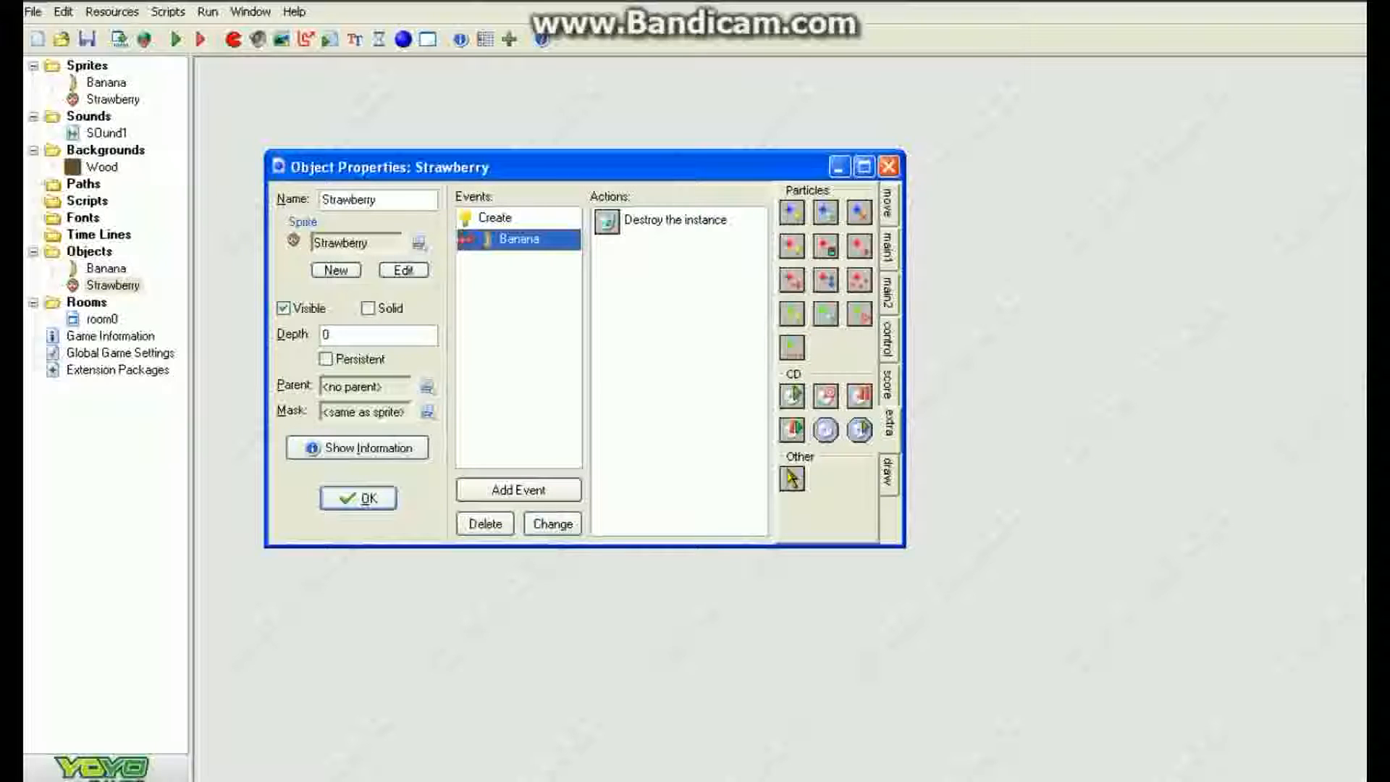
click(888, 293)
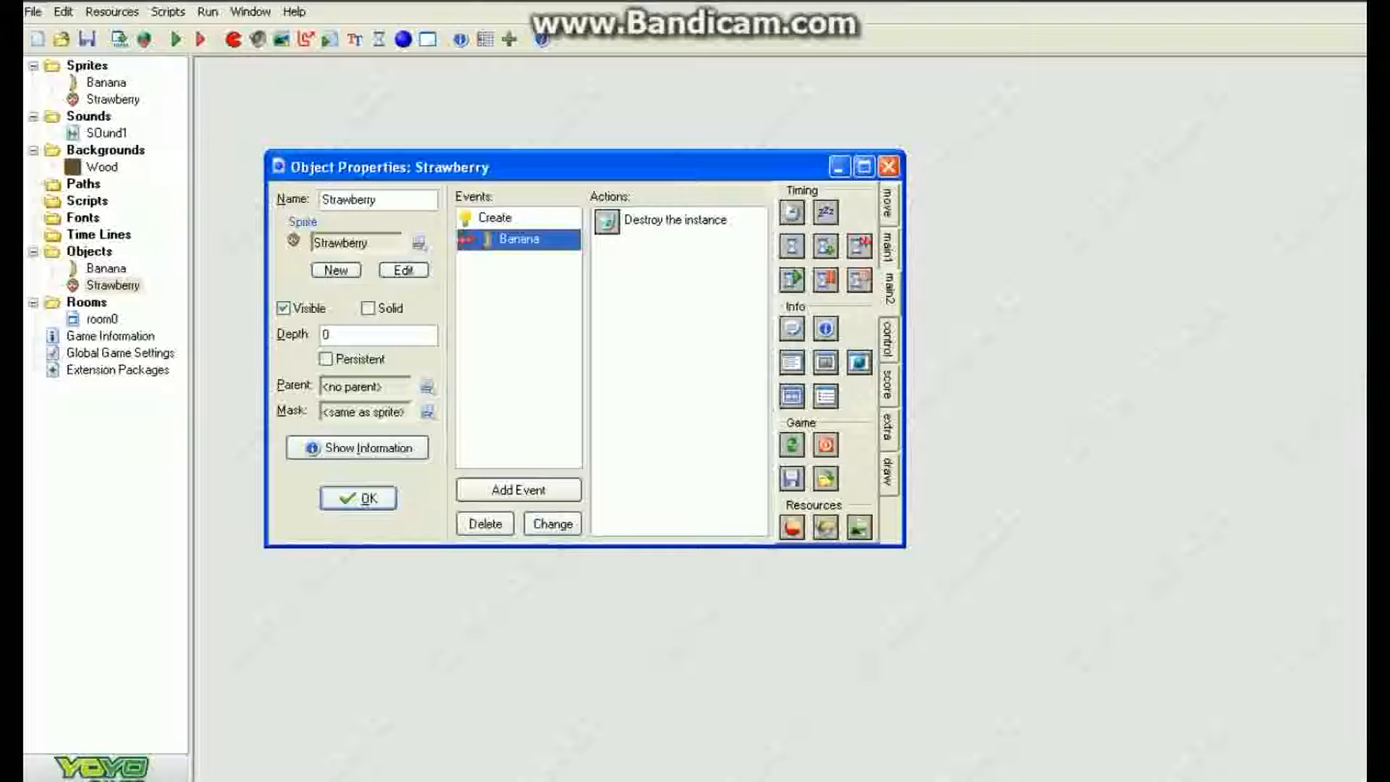
click(888, 246)
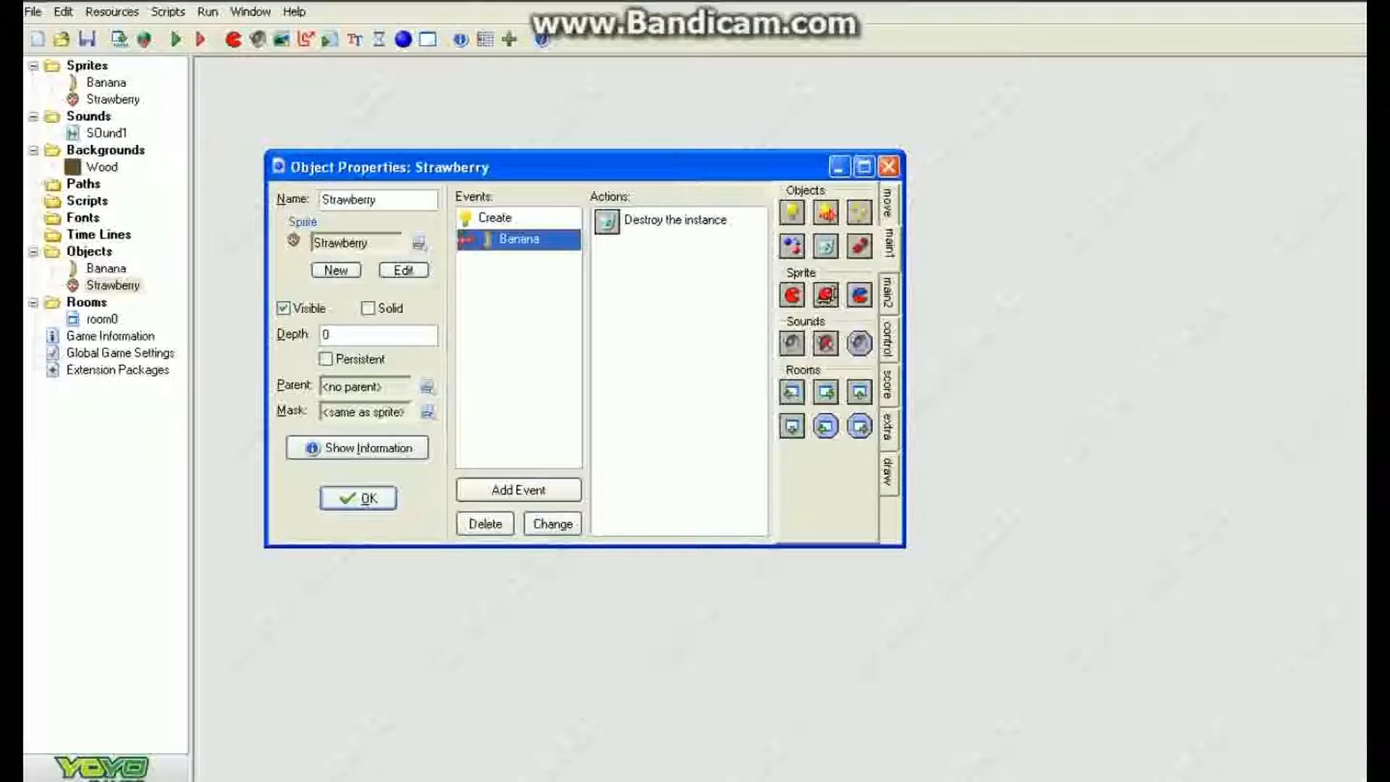
drag(791, 343, 679, 246)
click(828, 363)
click(771, 389)
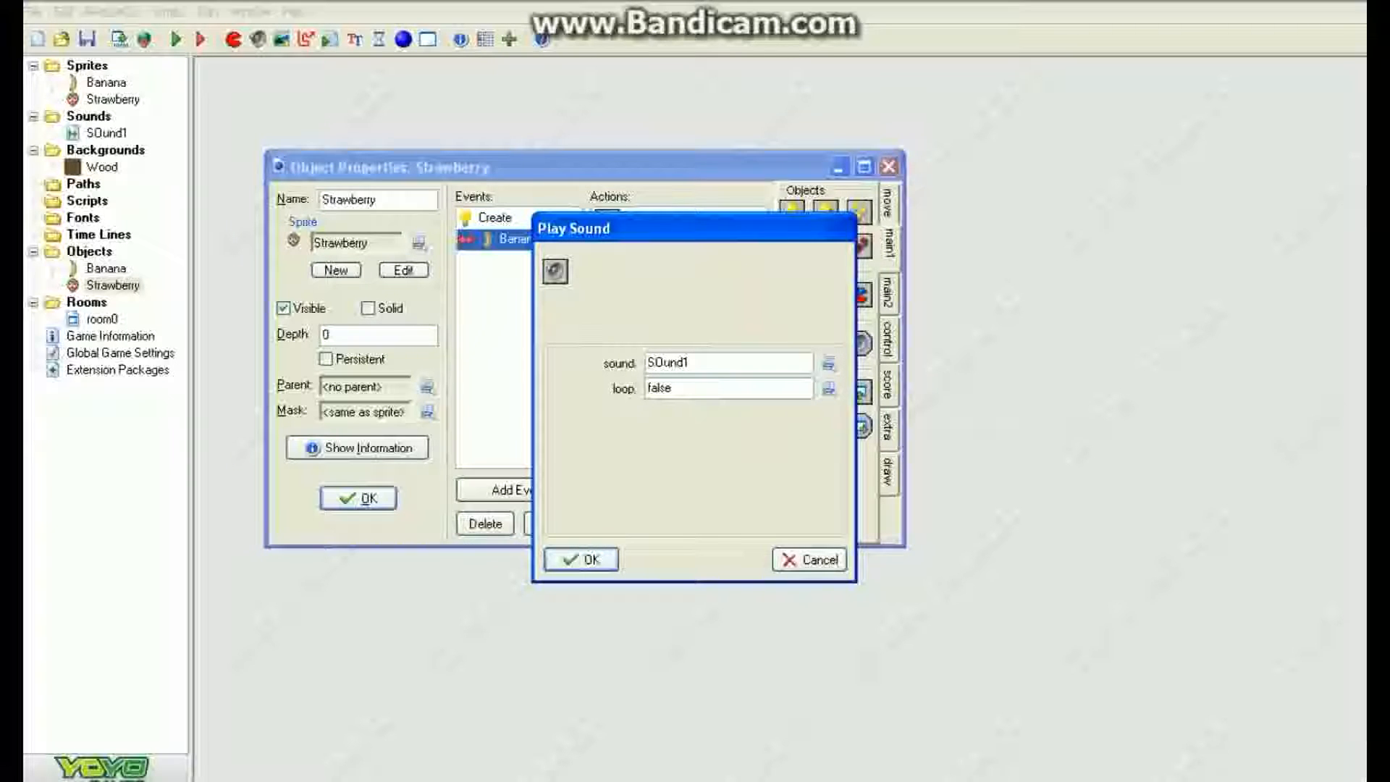
click(582, 559)
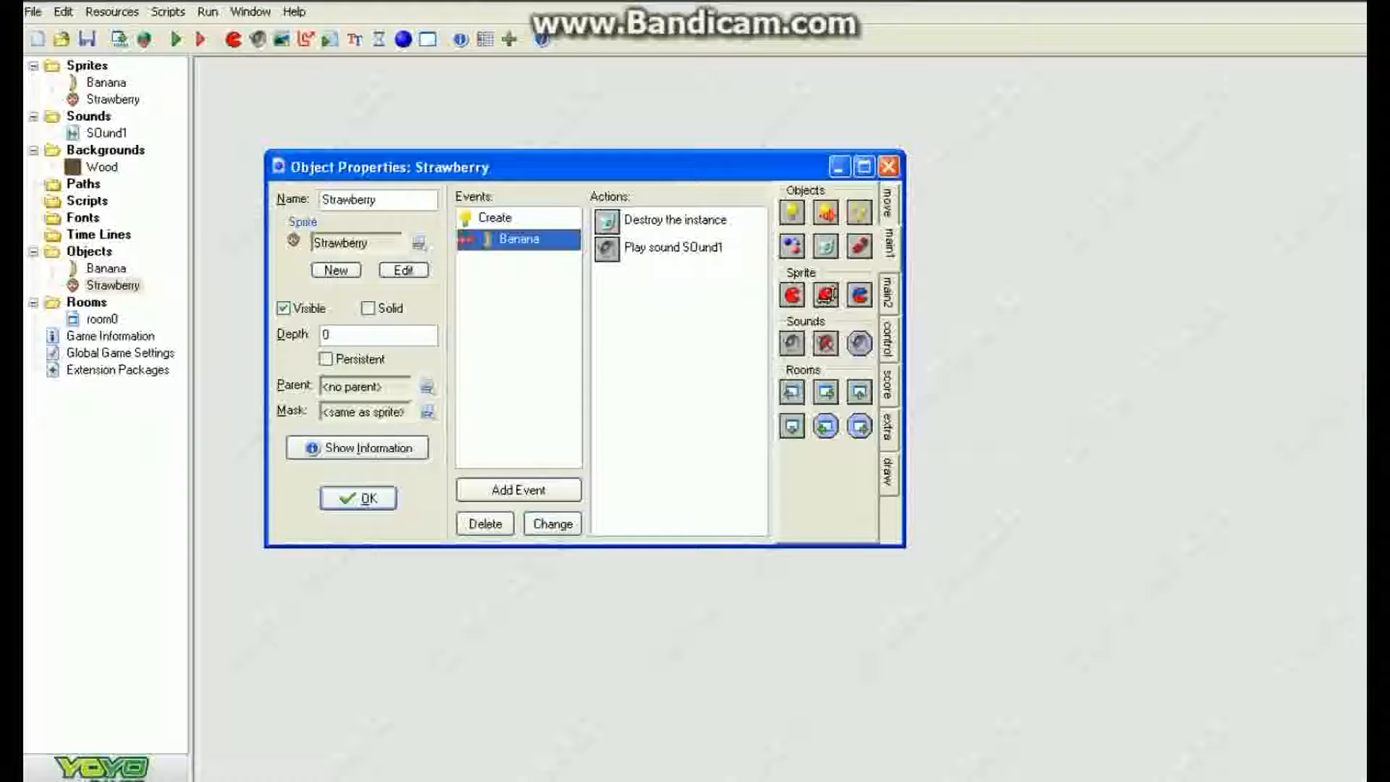
click(359, 498)
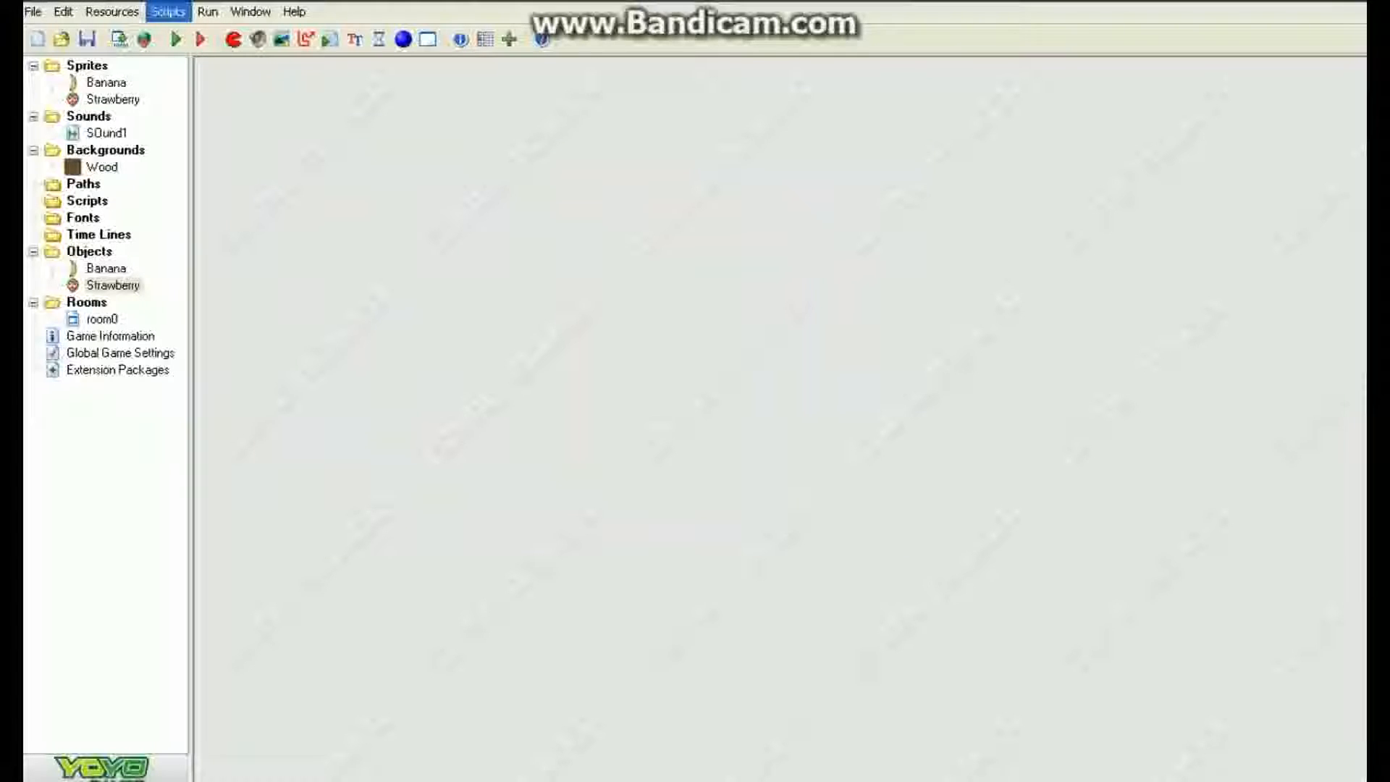
Run the game to test the collision sound, and close the game.
click(176, 39)
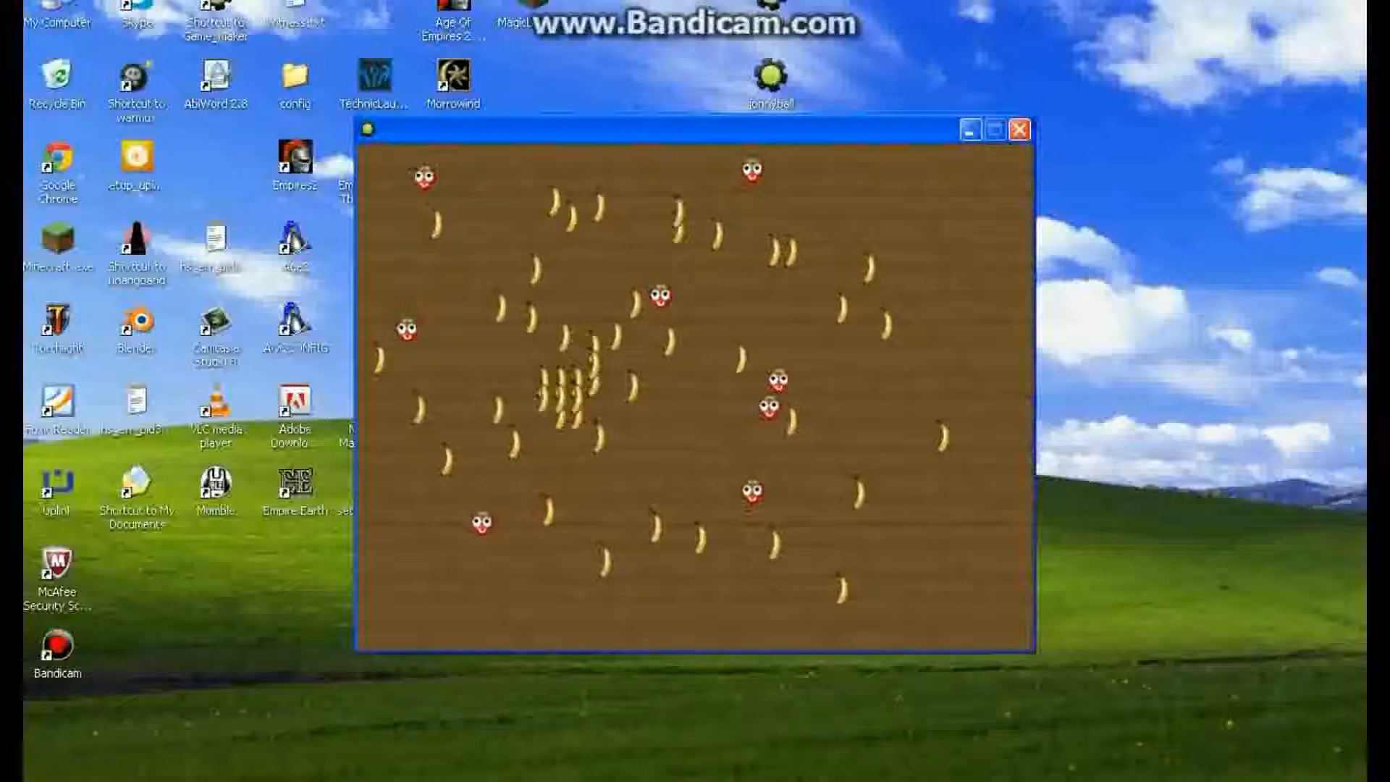
key(Escape)
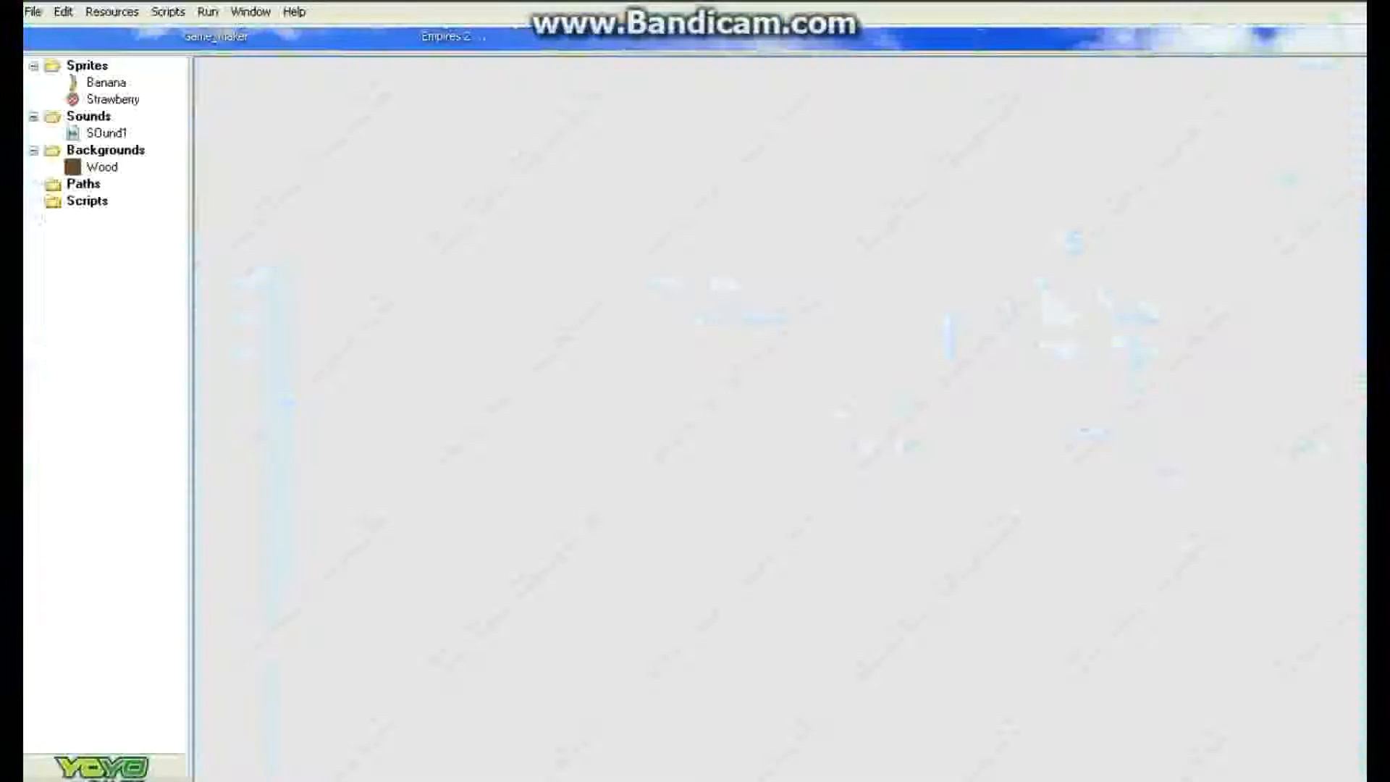